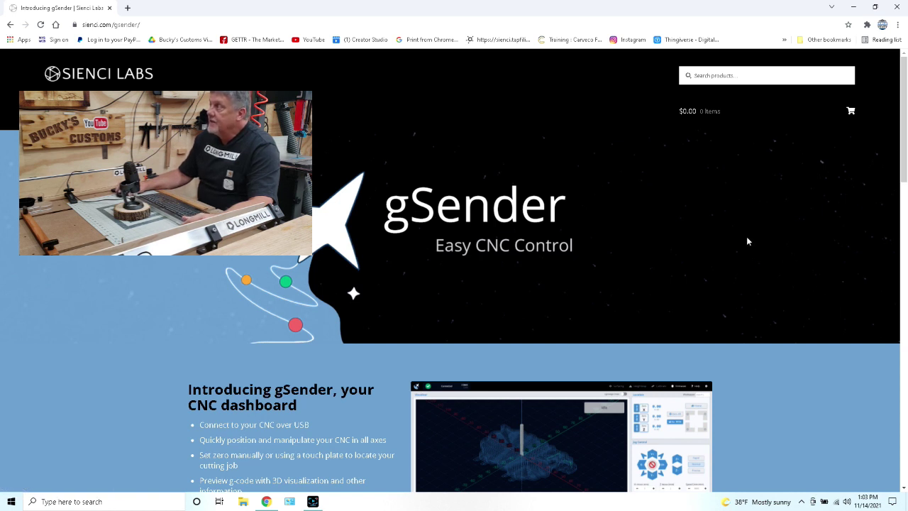
Step: Scroll down to the latest-version downloads for Windows, Mac OS X and Raspberry Pi
scroll(746, 238, "down", 1)
scroll(746, 241, "down", 3)
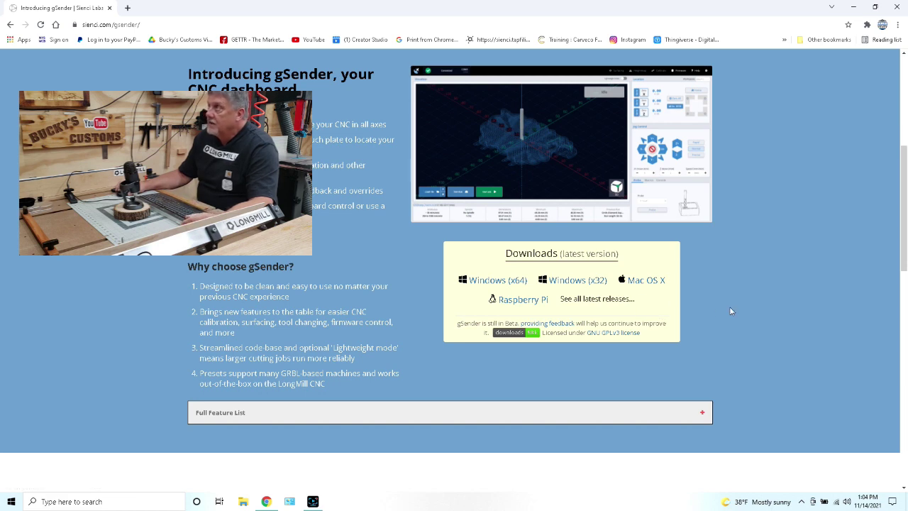
scroll(766, 309, "up", 1)
scroll(797, 306, "up", 1)
scroll(797, 307, "down", 4)
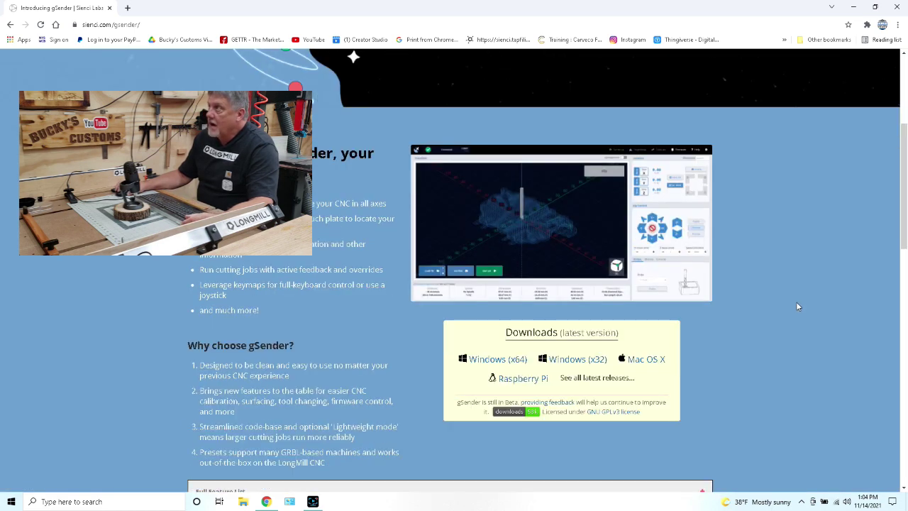
scroll(797, 306, "down", 1)
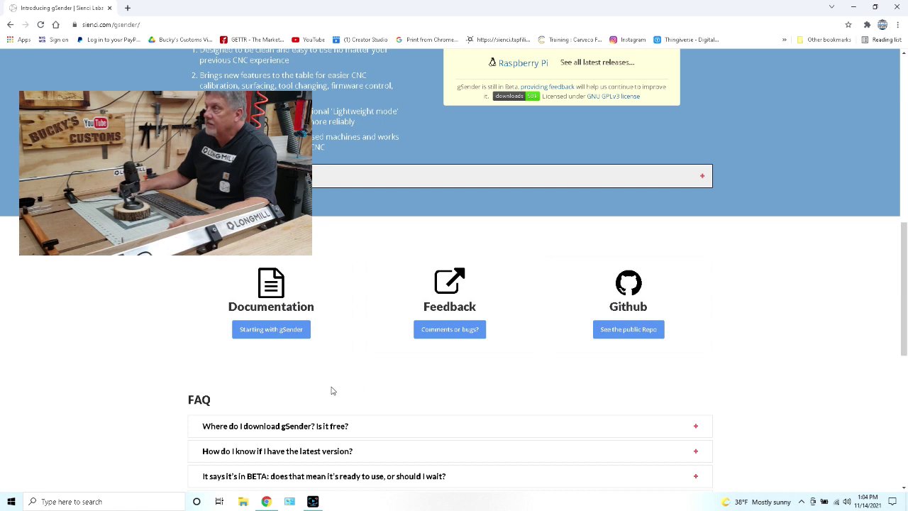
scroll(332, 391, "down", 5)
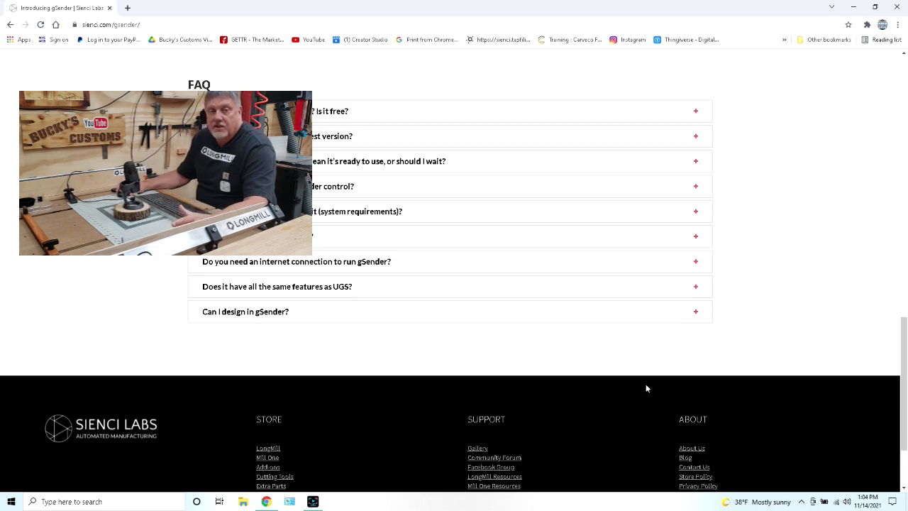
scroll(752, 371, "up", 10)
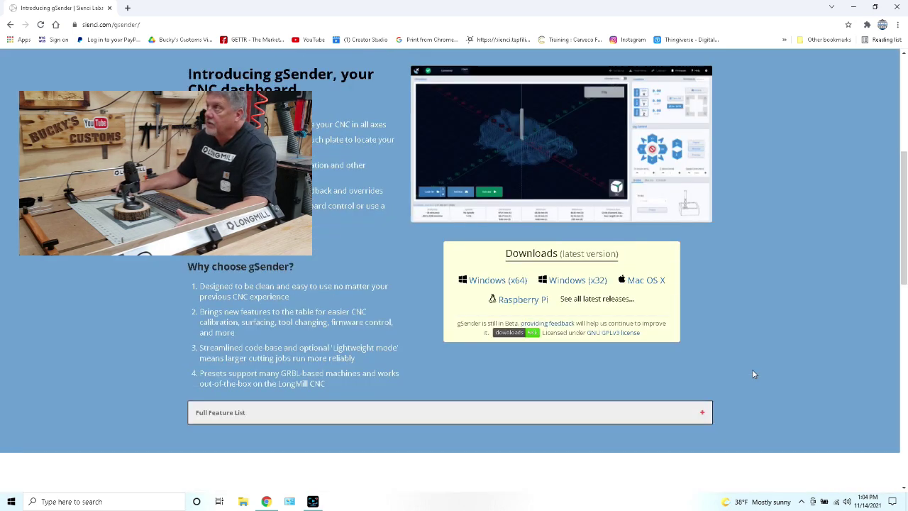
scroll(310, 302, "up", 1)
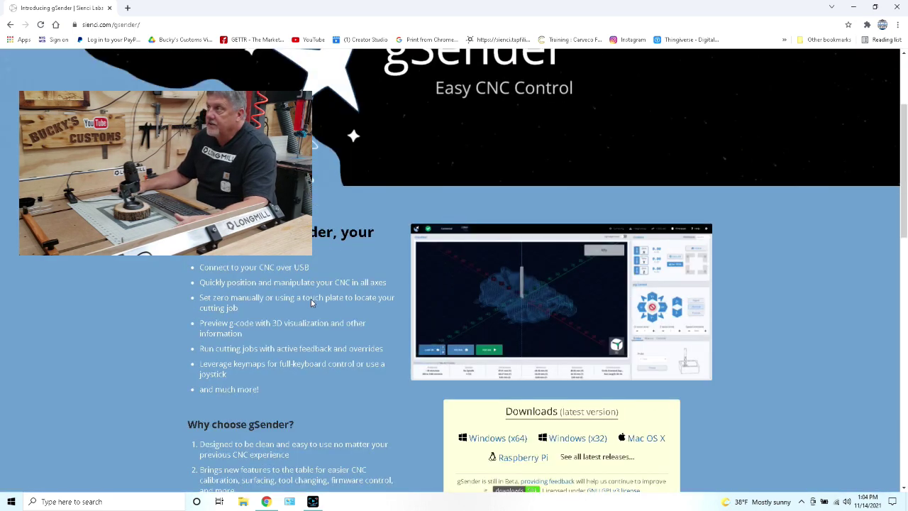
scroll(245, 352, "down", 3)
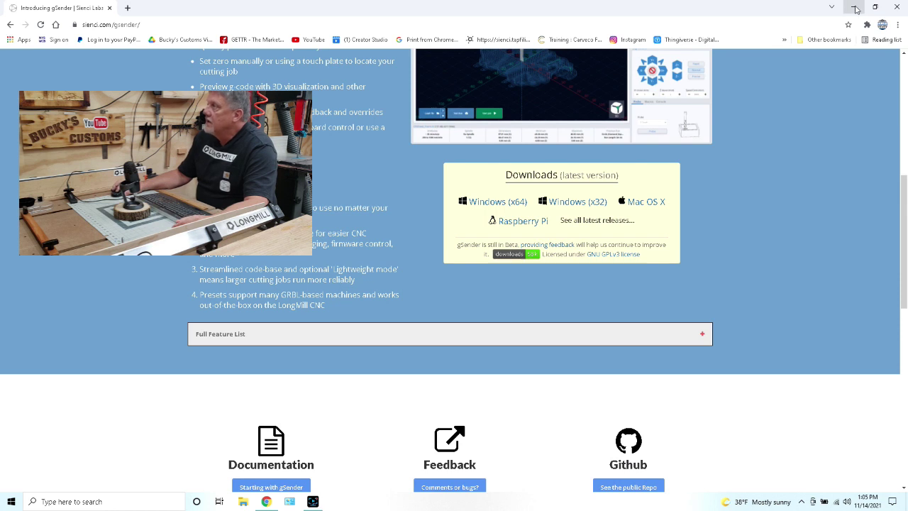
left_click(897, 9)
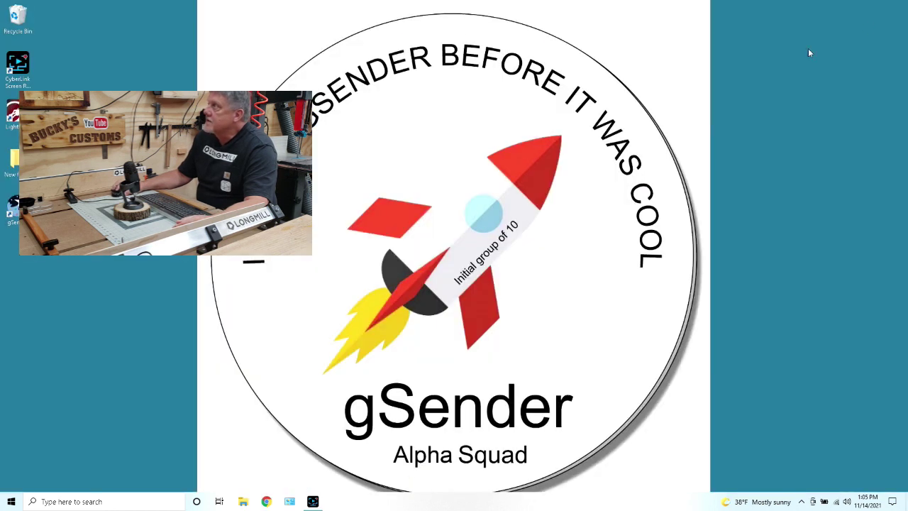
Step: Launch gSender from its desktop icon
double_click(12, 207)
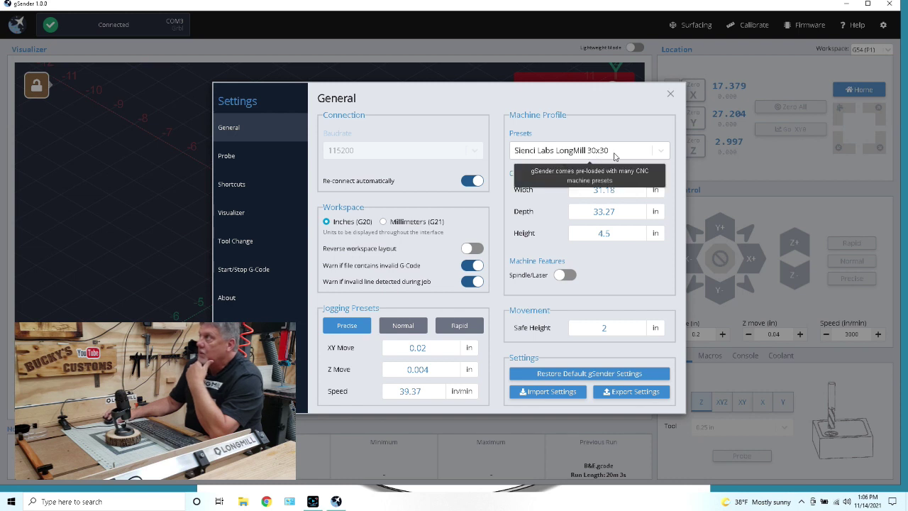
left_click(661, 152)
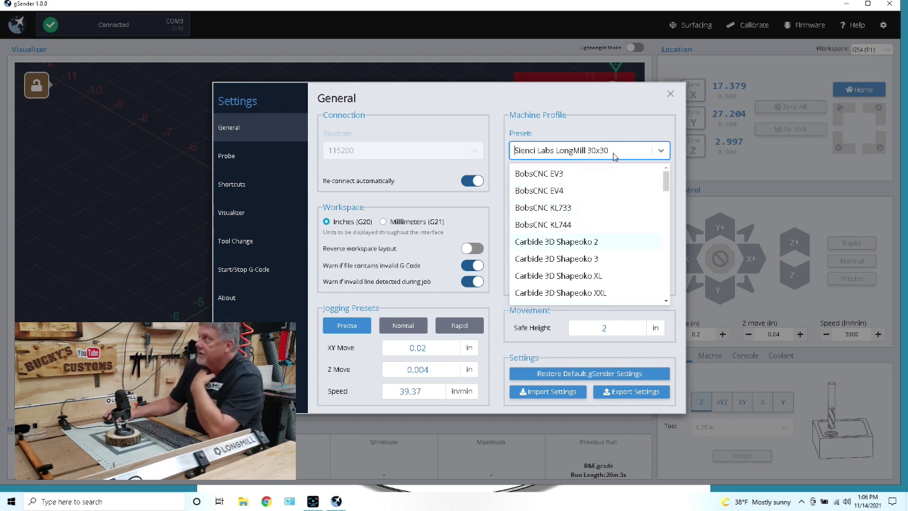
scroll(640, 258, "down", 5)
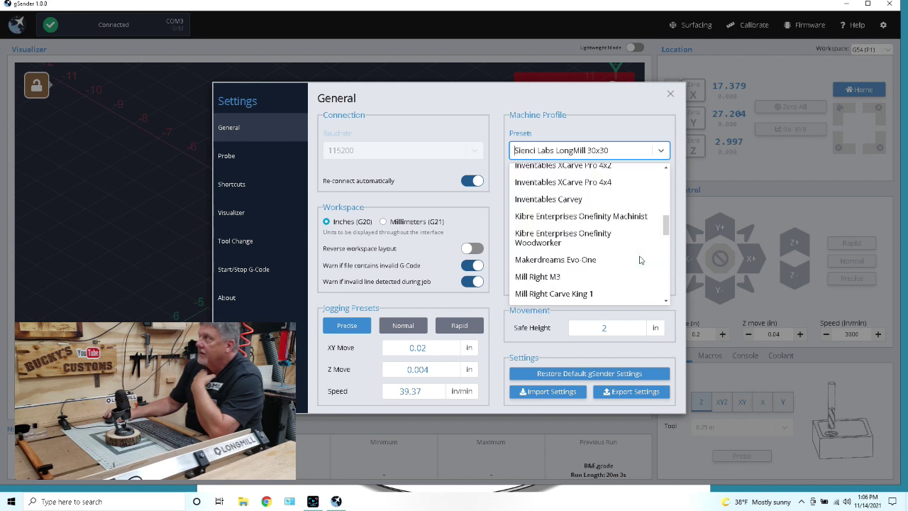
scroll(639, 260, "down", 3)
scroll(639, 260, "up", 3)
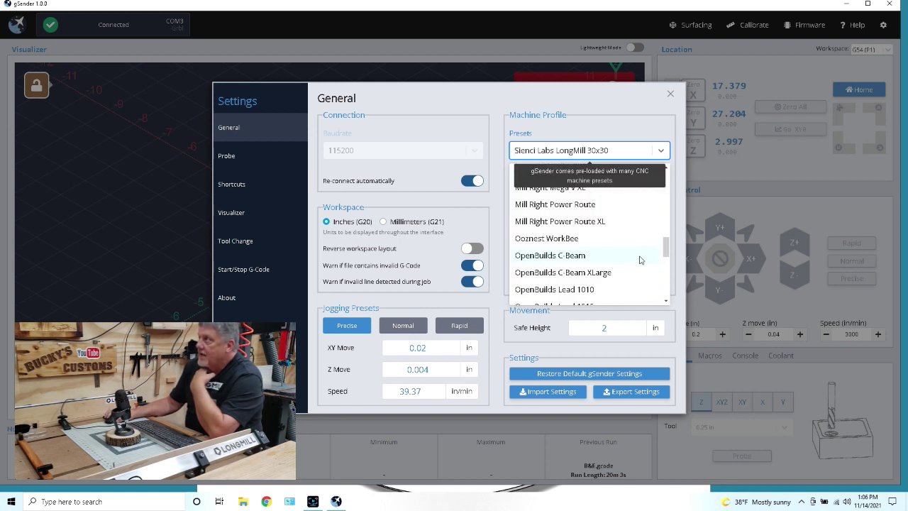
scroll(624, 254, "up", 3)
scroll(585, 245, "down", 1)
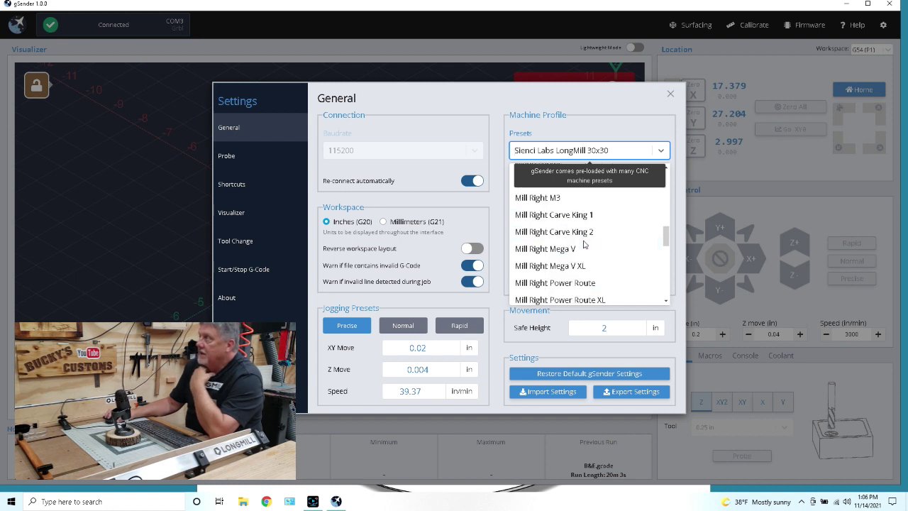
scroll(584, 245, "down", 4)
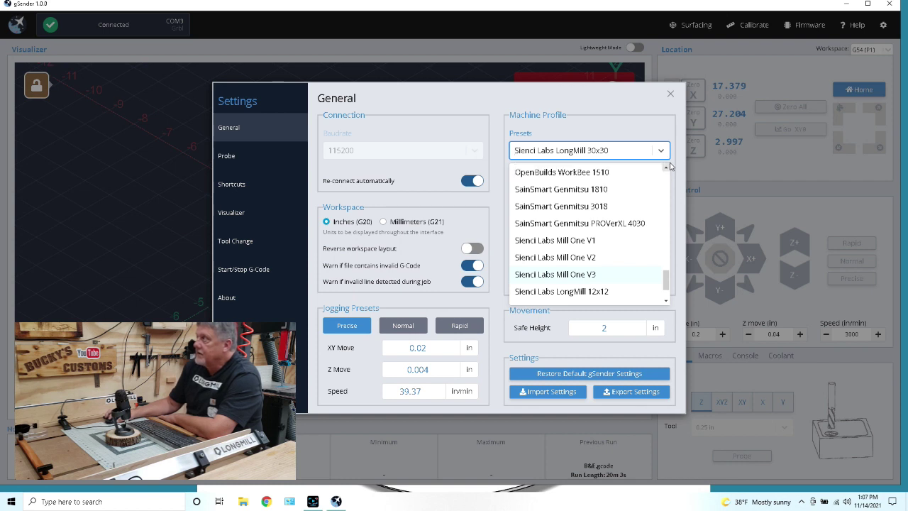
left_click(680, 163)
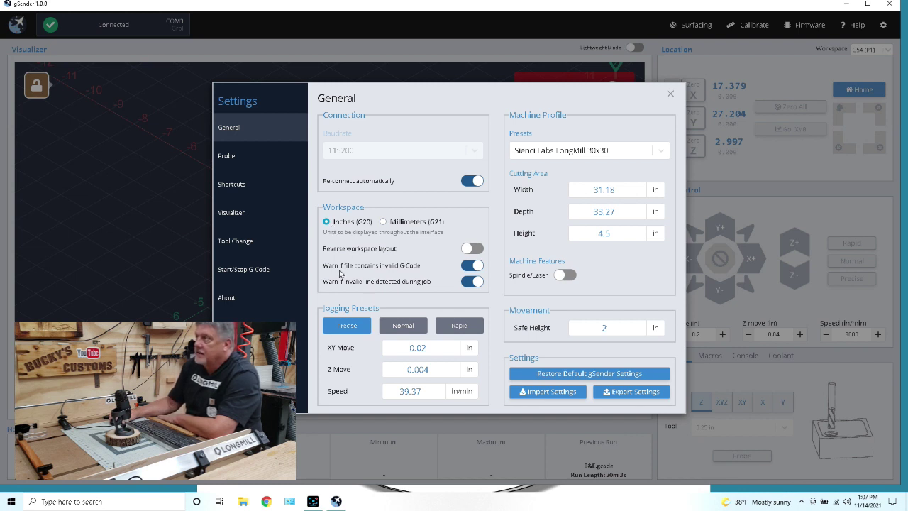
mouse_move(336, 274)
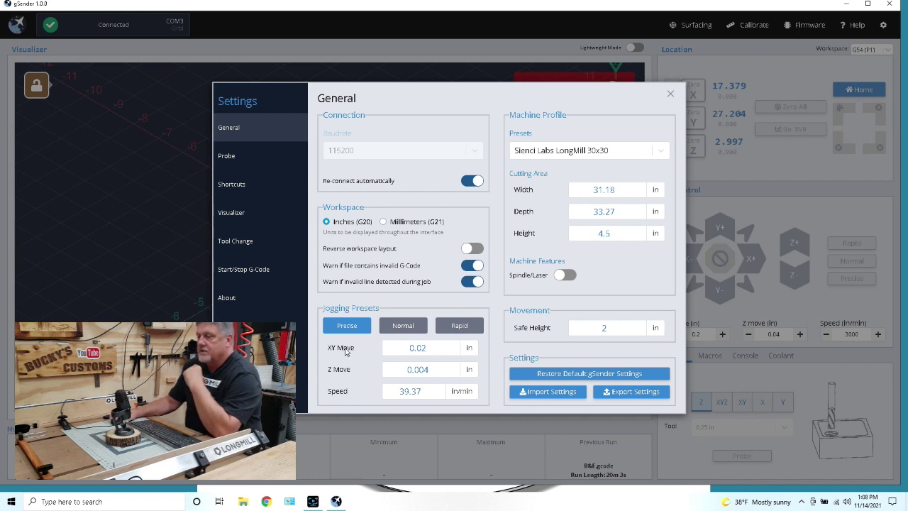
Step: Switch the jogging preset from Normal to Rapid (1 in XY, 0.5 in Z, 196.85 in/min)
mouse_move(351, 353)
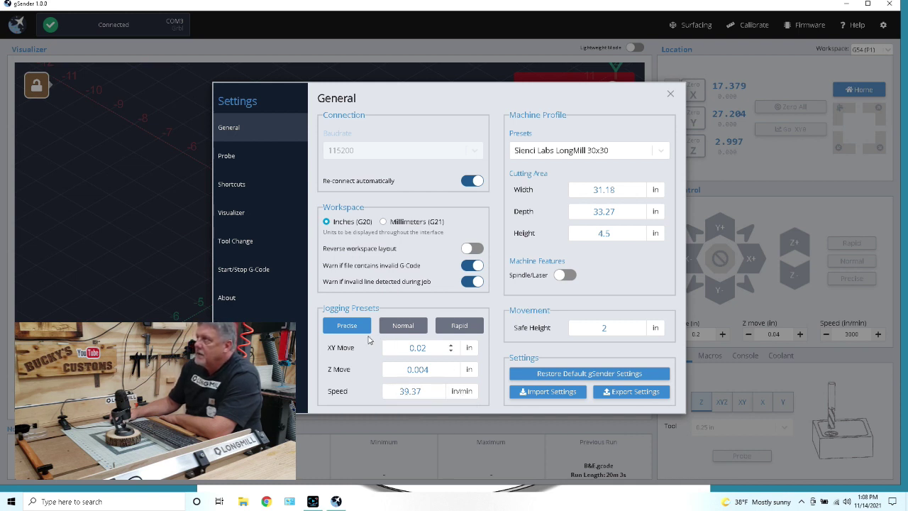
left_click(406, 328)
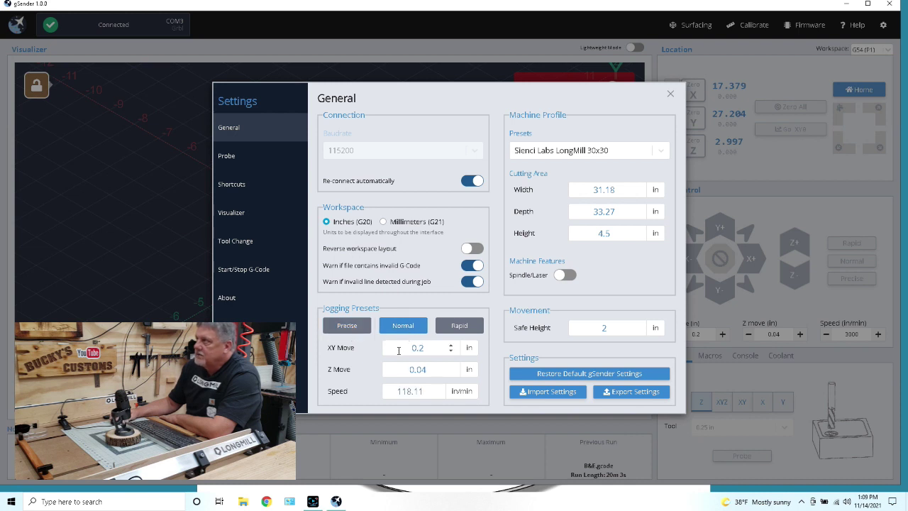
left_click(468, 330)
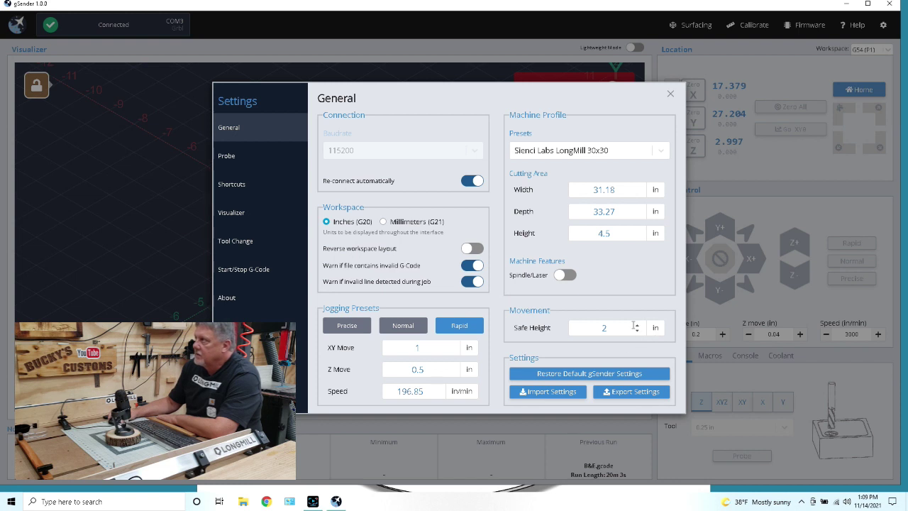
mouse_move(635, 327)
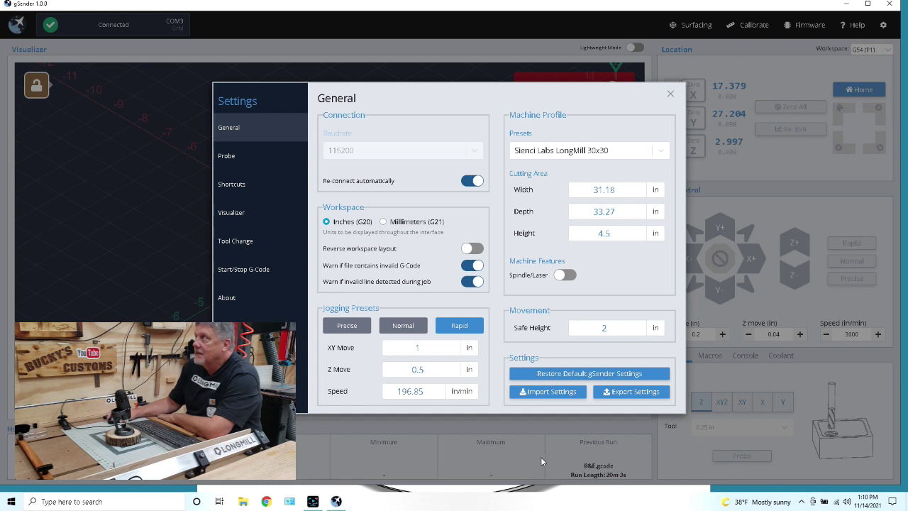
Step: Show the Probe settings with the 0.59 in touch plate and five end-mill tools
left_click(230, 160)
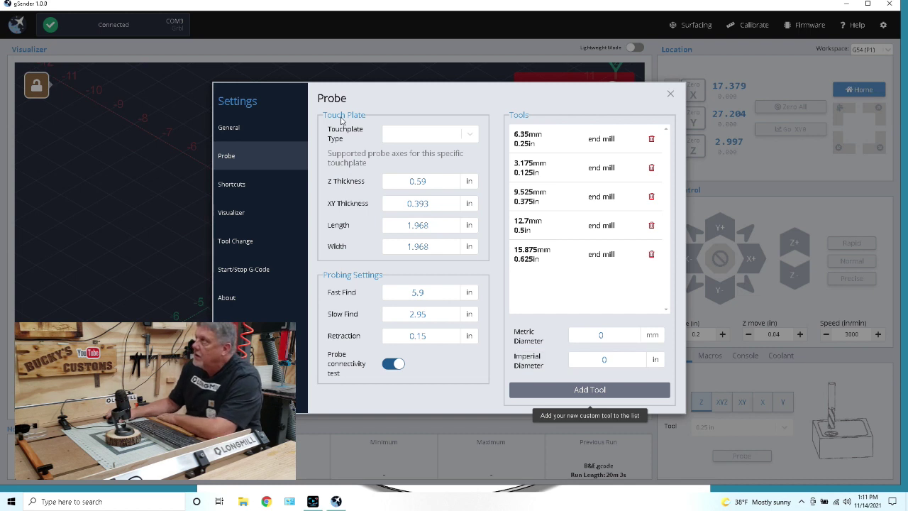
Step: Review the Keyboard Shortcuts table, then bring up the Visualizer settings
left_click(248, 188)
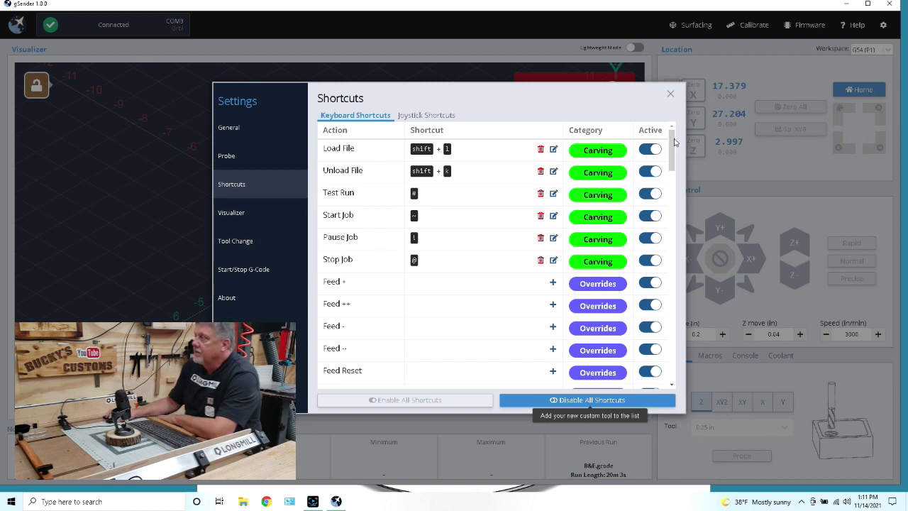
mouse_move(674, 142)
left_mouse_down()
mouse_move(690, 361)
mouse_move(687, 234)
mouse_move(674, 135)
left_mouse_up()
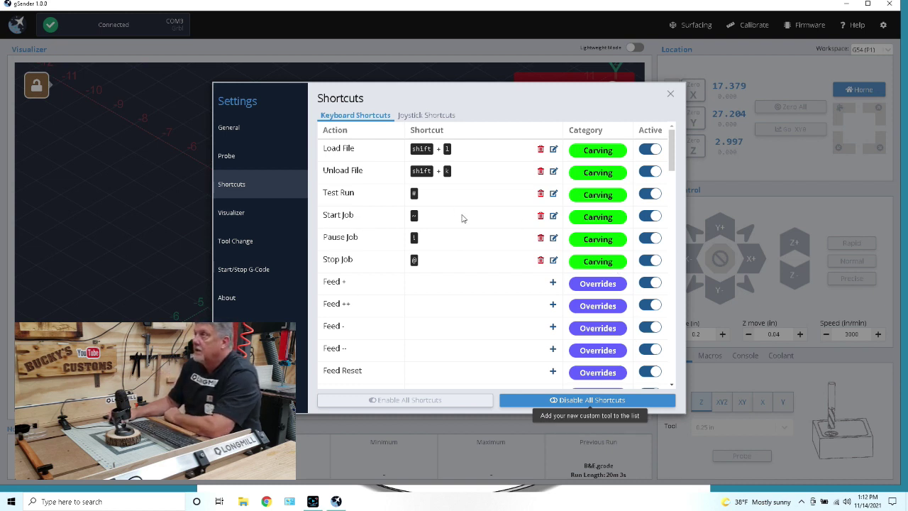
left_click(238, 216)
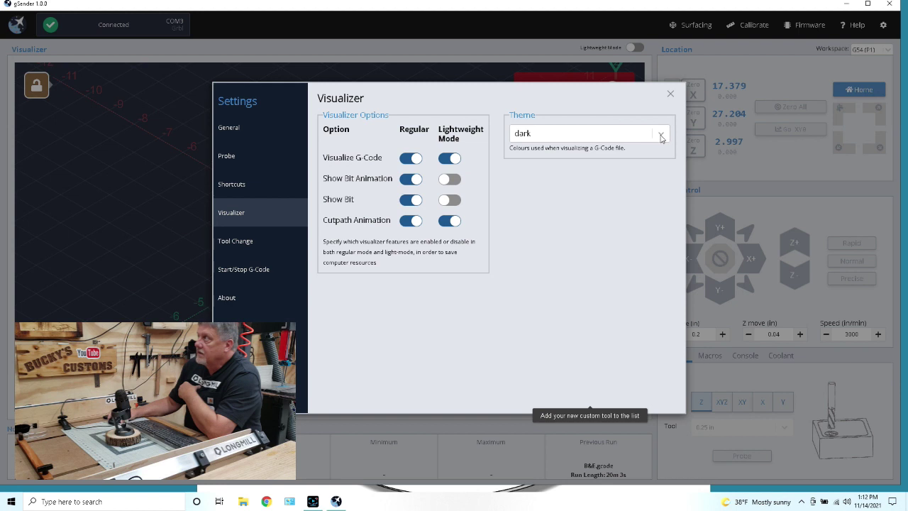
Step: Set the Visualizer theme to Light
left_click(536, 138)
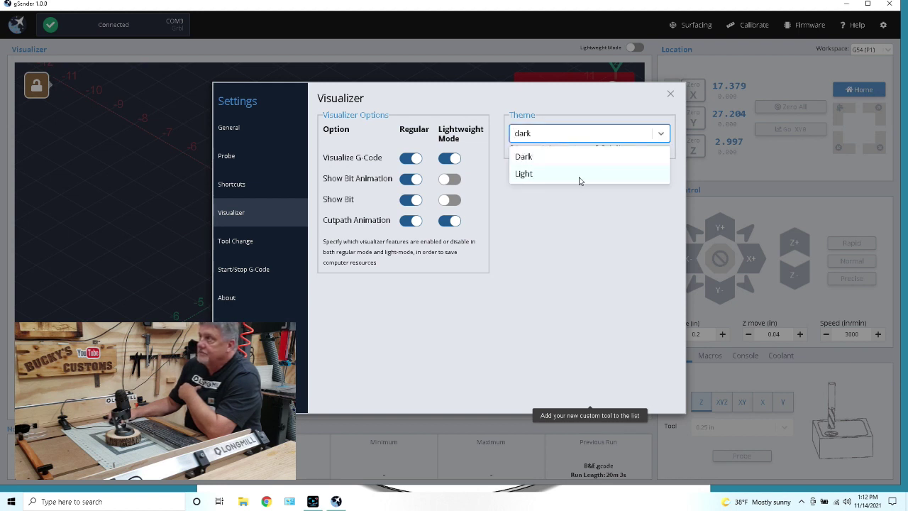
left_click(579, 177)
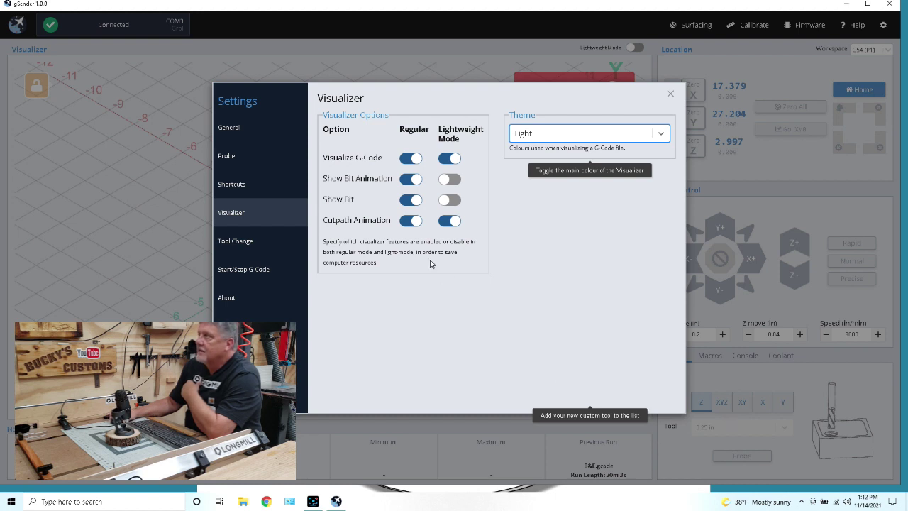
Step: Keep the M6 tool change strategy on Pause, then view Start/Stop G-Code and About
left_click(234, 243)
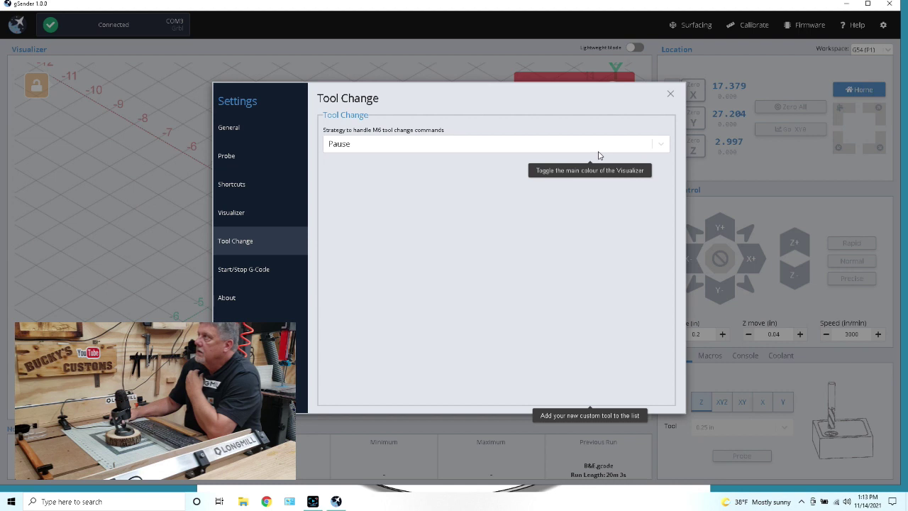
left_click(659, 146)
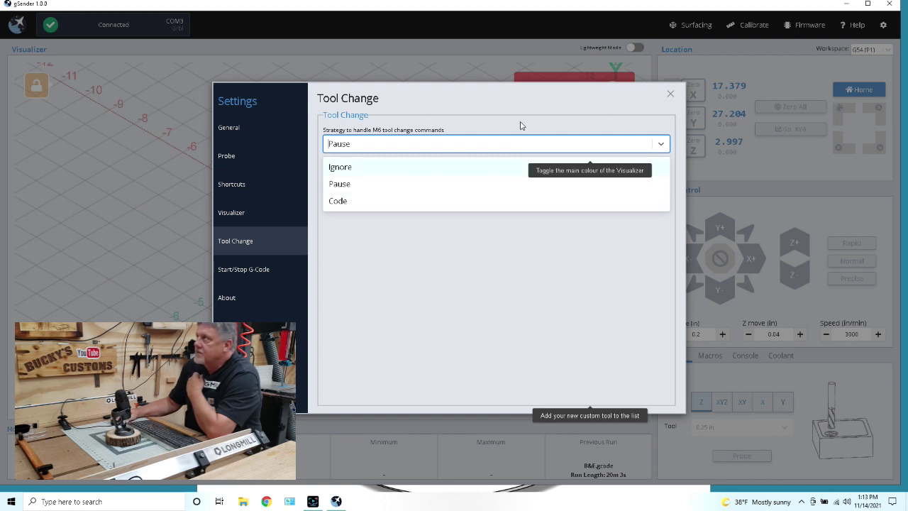
left_click(357, 146)
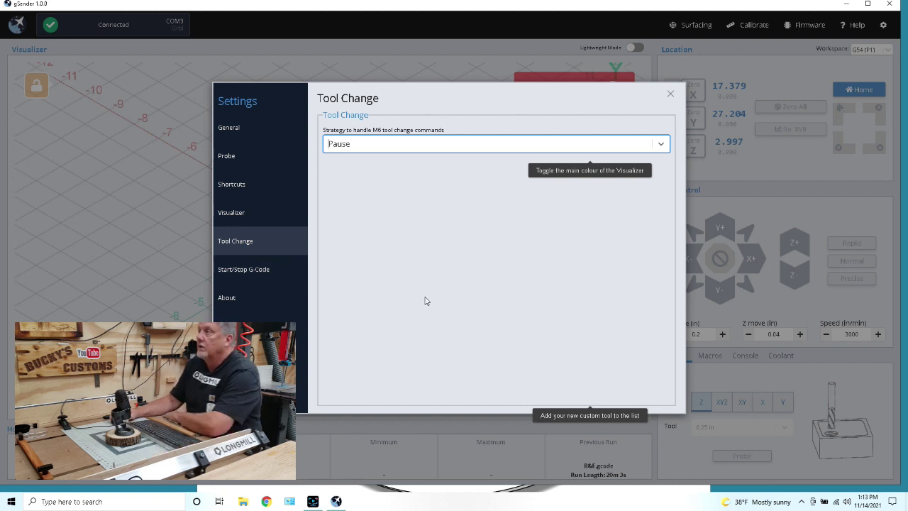
left_click(239, 270)
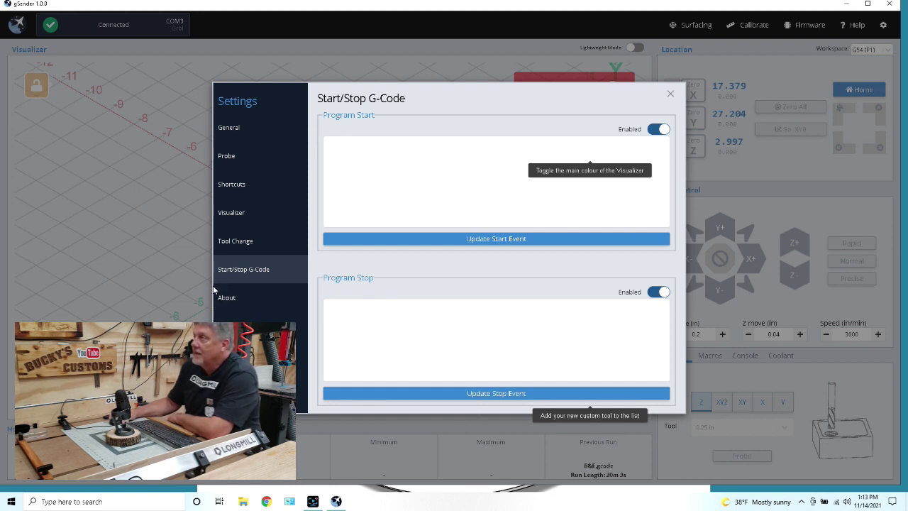
left_click(221, 301)
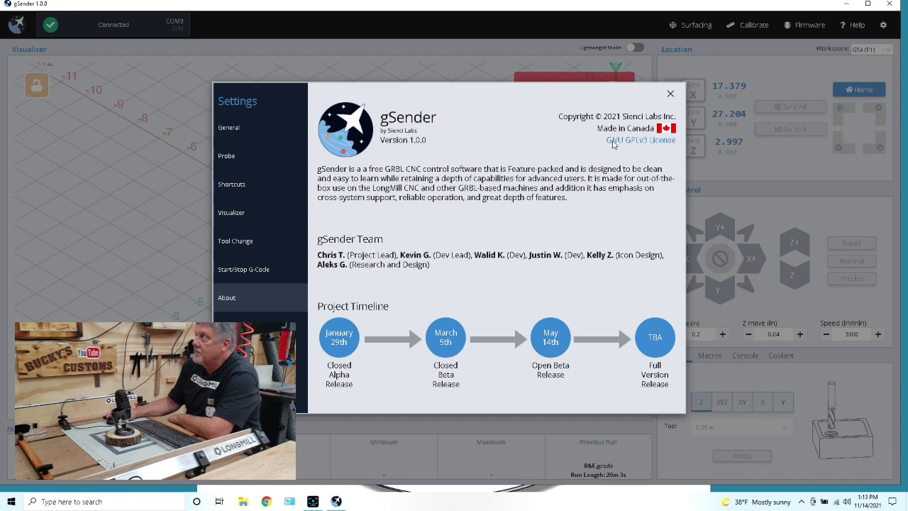
Step: Close Settings and bring up the Firmware Tool listing the GRBL settings
key("Escape")
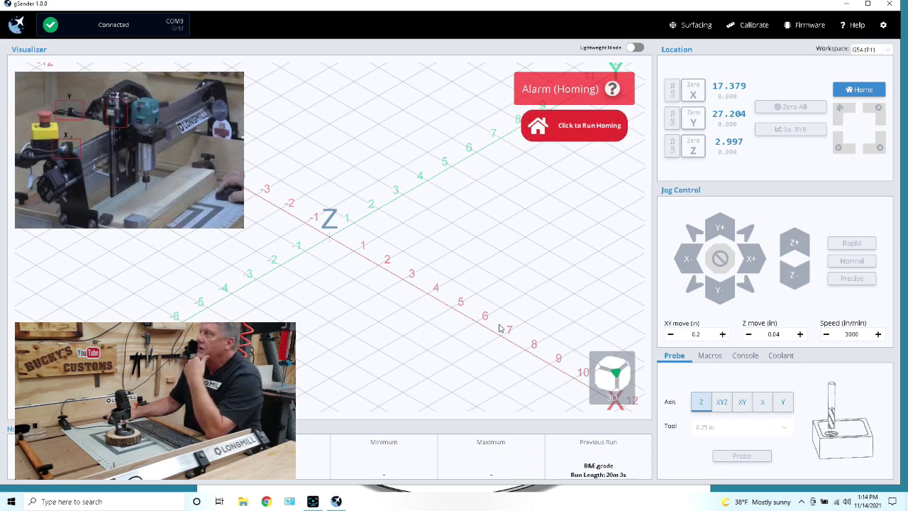
left_click(799, 27)
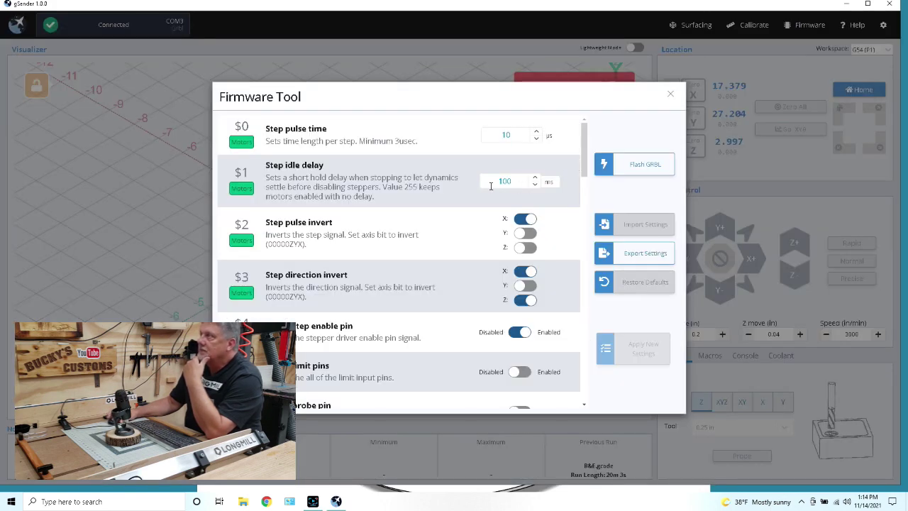
Step: Confirm $22 homing cycle is enabled, then close the Firmware Tool
scroll(367, 299, "down", 10)
scroll(367, 299, "up", 1)
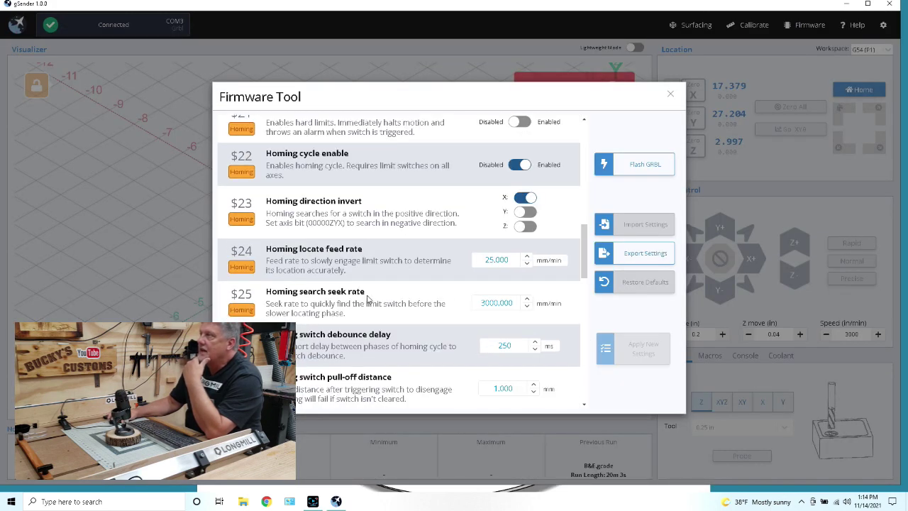
scroll(368, 300, "up", 3)
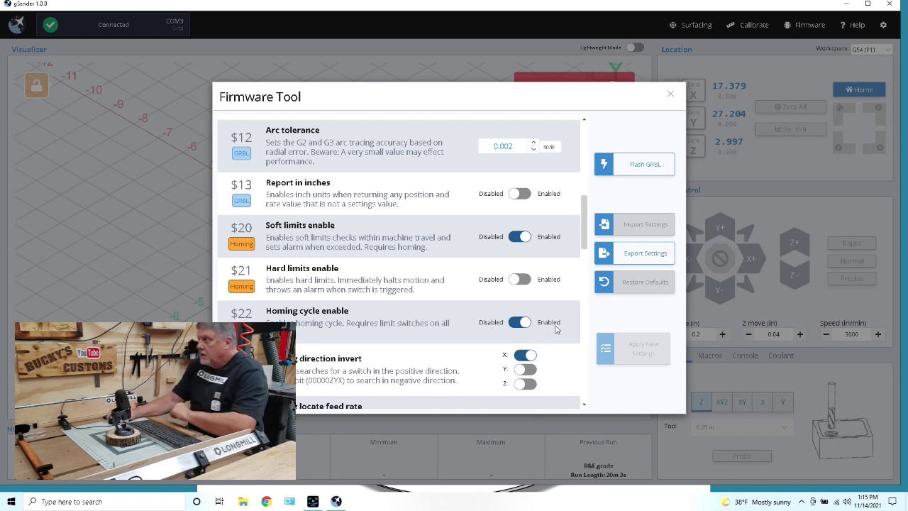
left_click(670, 93)
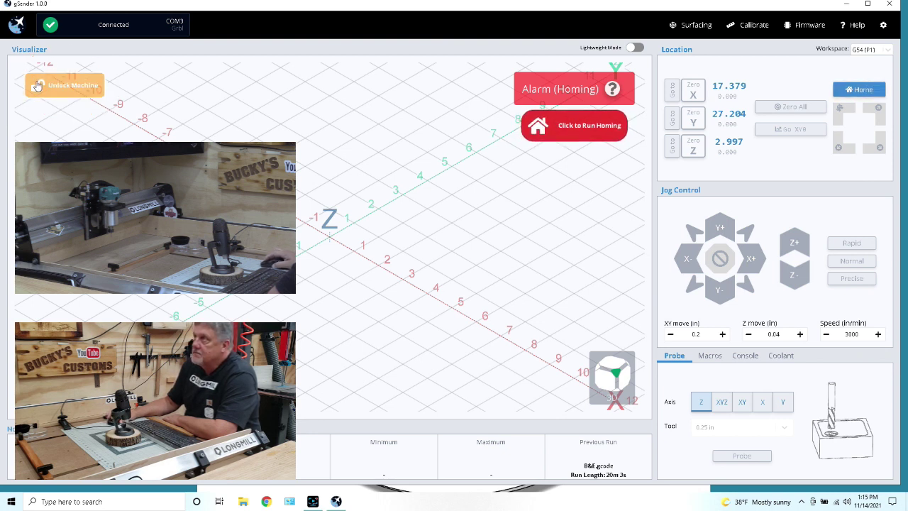
Step: Unlock the machine to clear the homing alarm and start homing
left_click(39, 85)
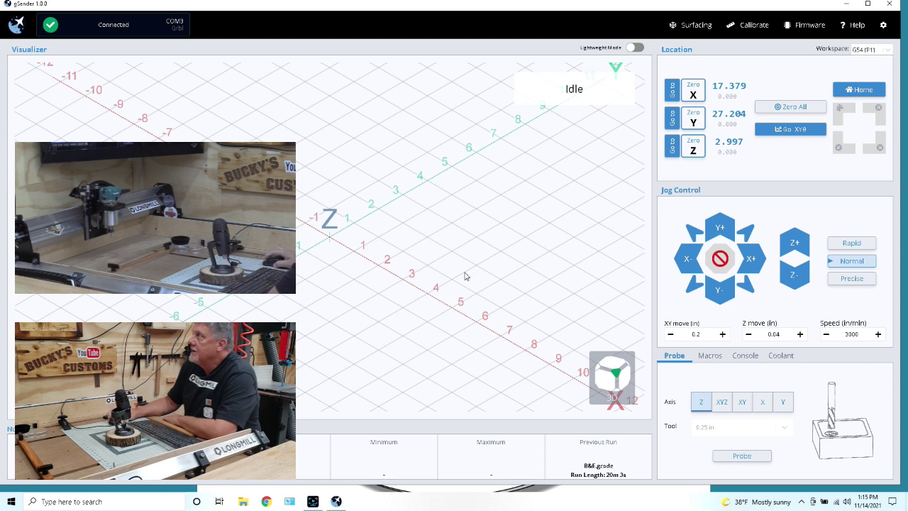
left_click(874, 95)
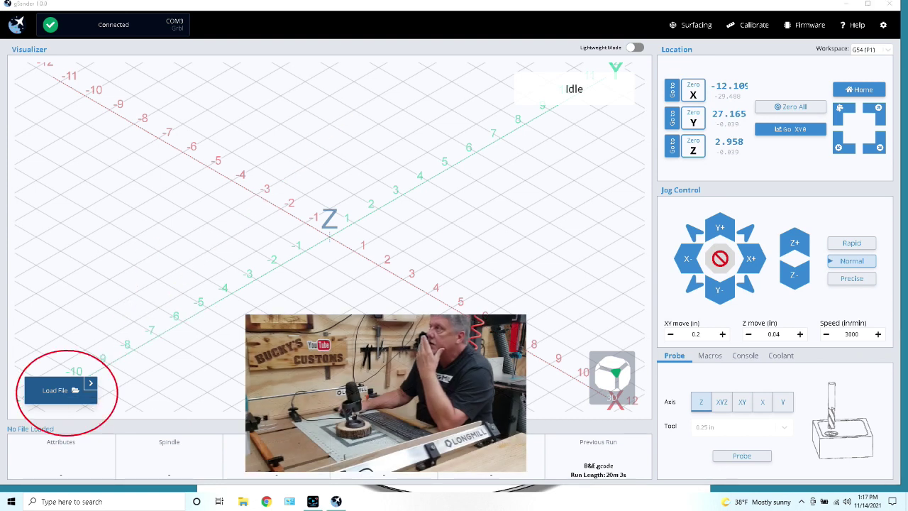
Step: Open the file dialog to pick a G-code file to load
left_click(56, 390)
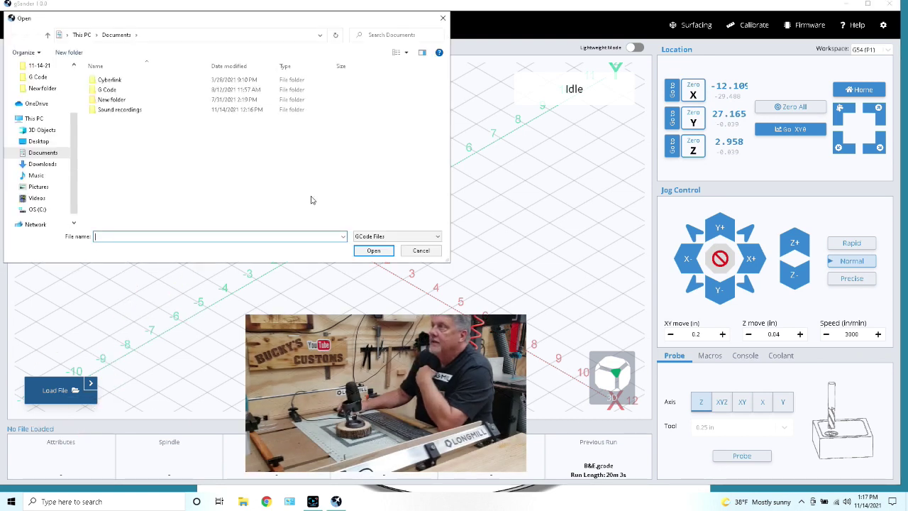
Step: Load Love Shack Sign_detail.nc from the Desktop's New folder into the visualizer
scroll(42, 199, "down", 1)
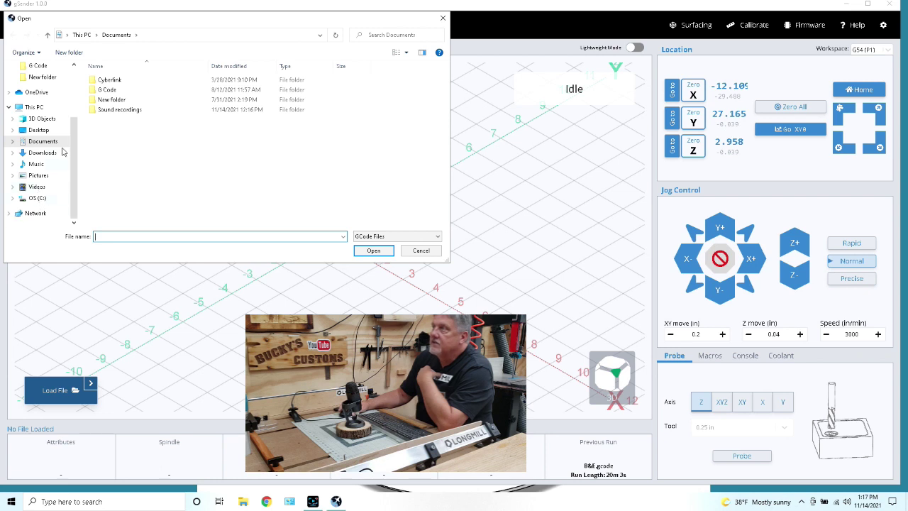
scroll(58, 177, "up", 3)
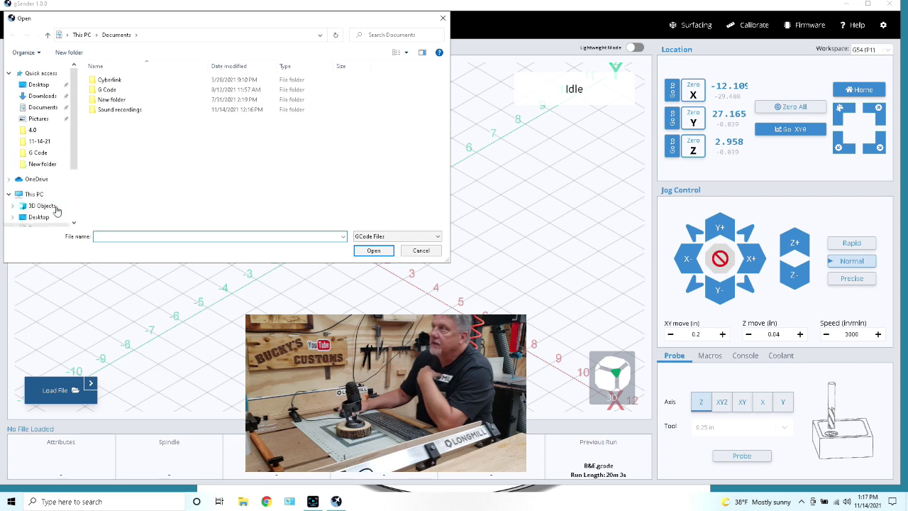
left_click(38, 85)
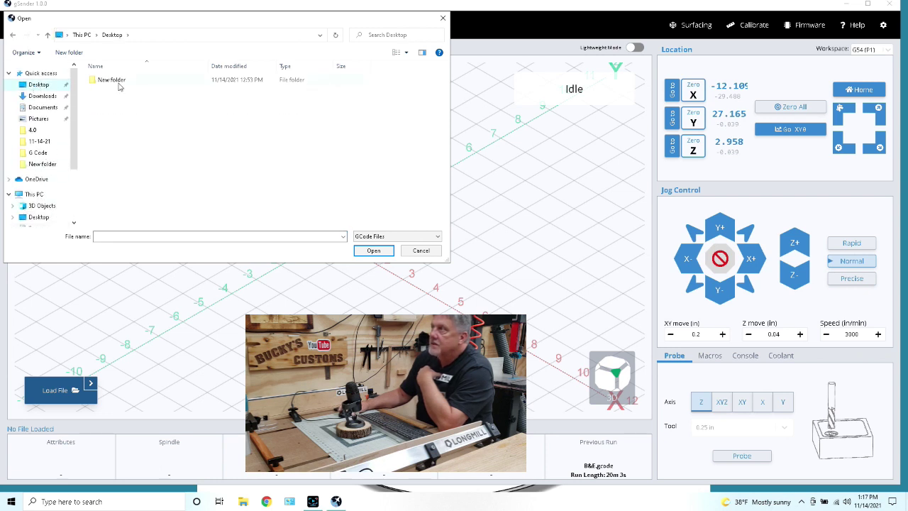
double_click(112, 80)
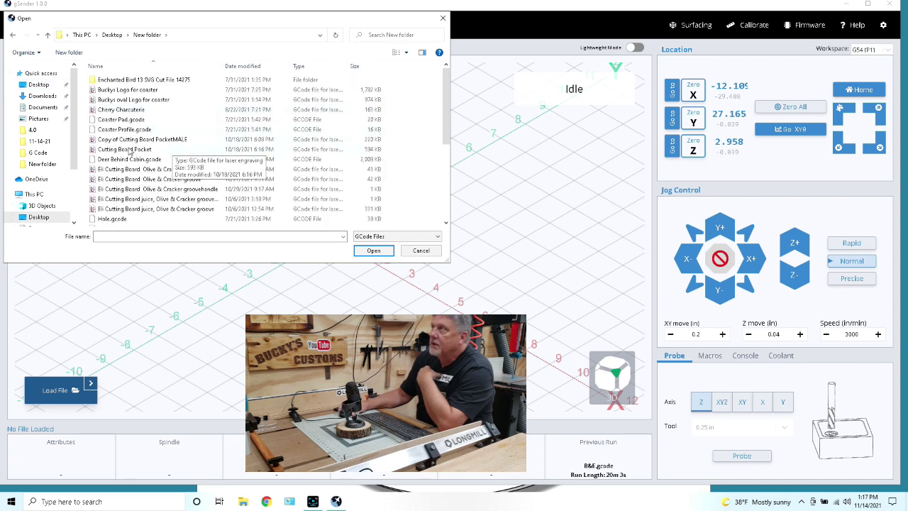
scroll(140, 146, "down", 5)
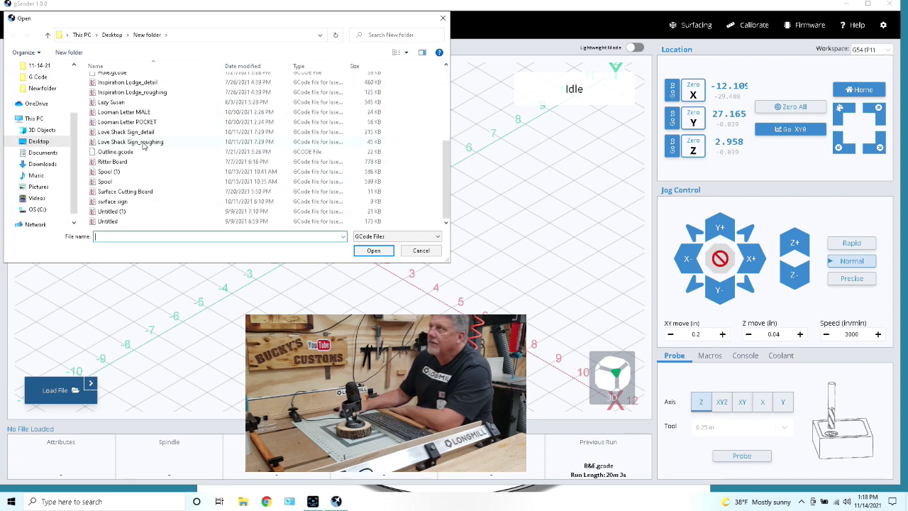
left_click(150, 132)
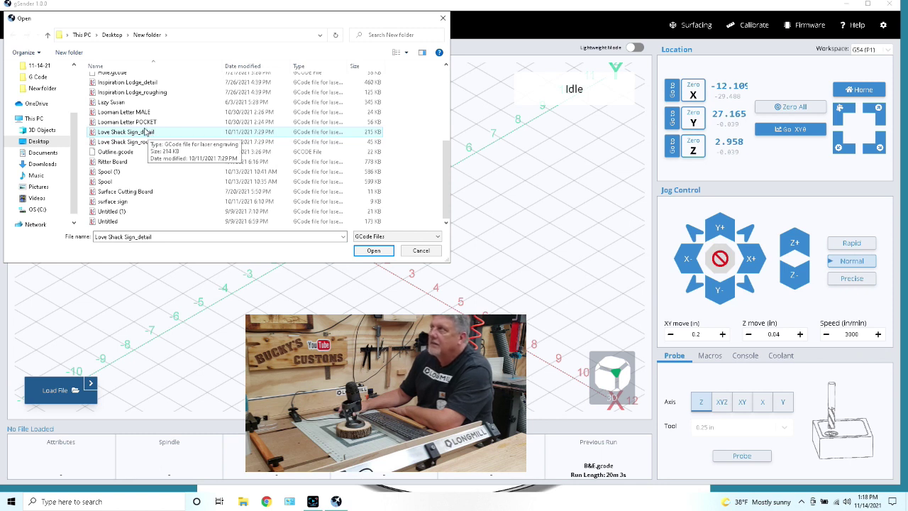
left_click(373, 250)
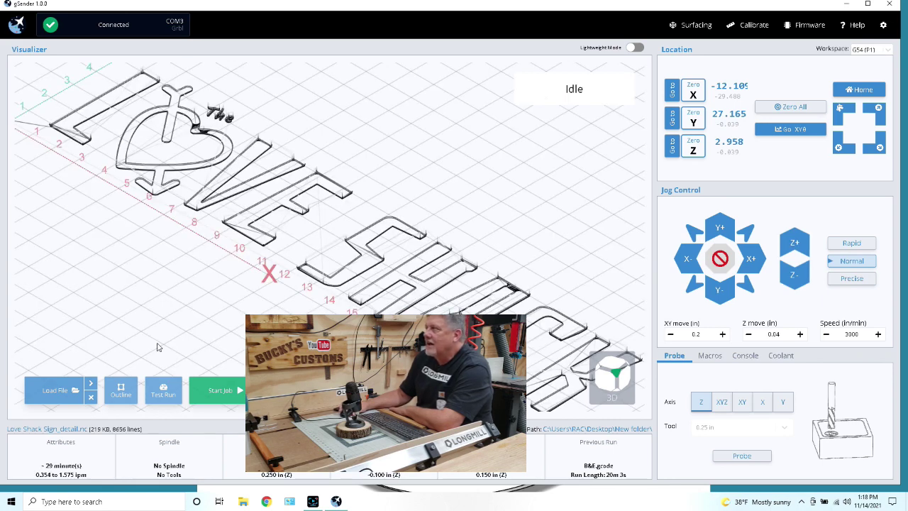
scroll(237, 305, "down", 5)
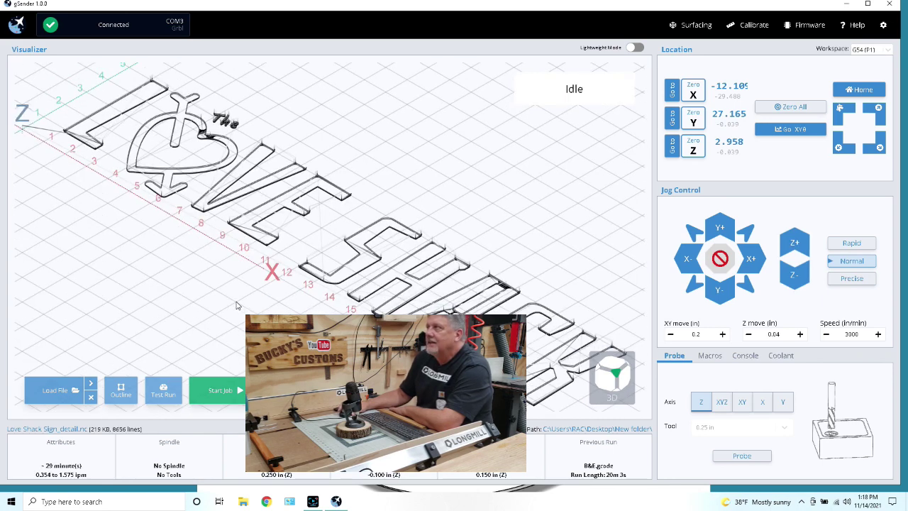
scroll(237, 305, "down", 6)
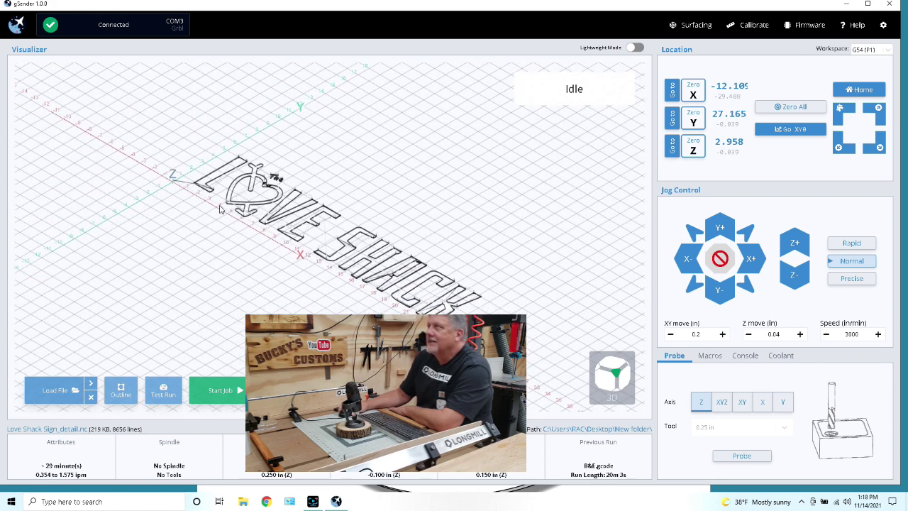
scroll(170, 176, "up", 3)
scroll(170, 176, "up", 2)
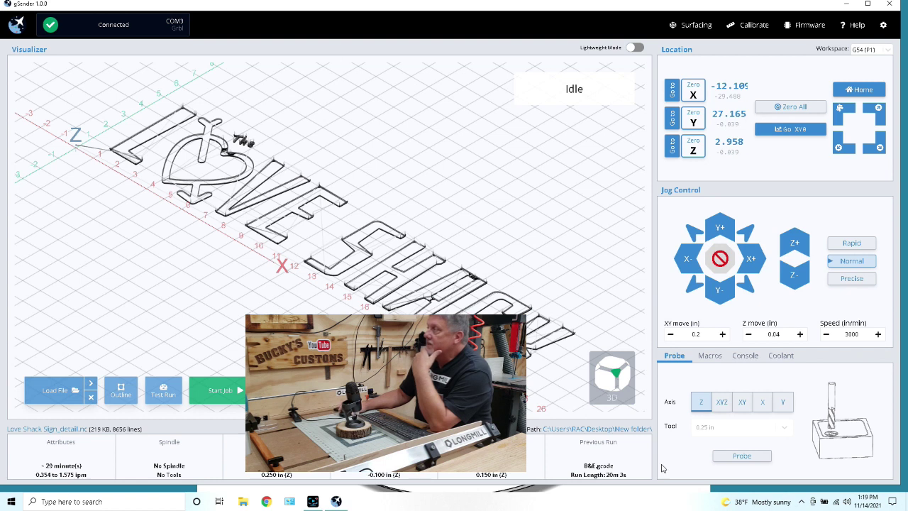
left_click(722, 403)
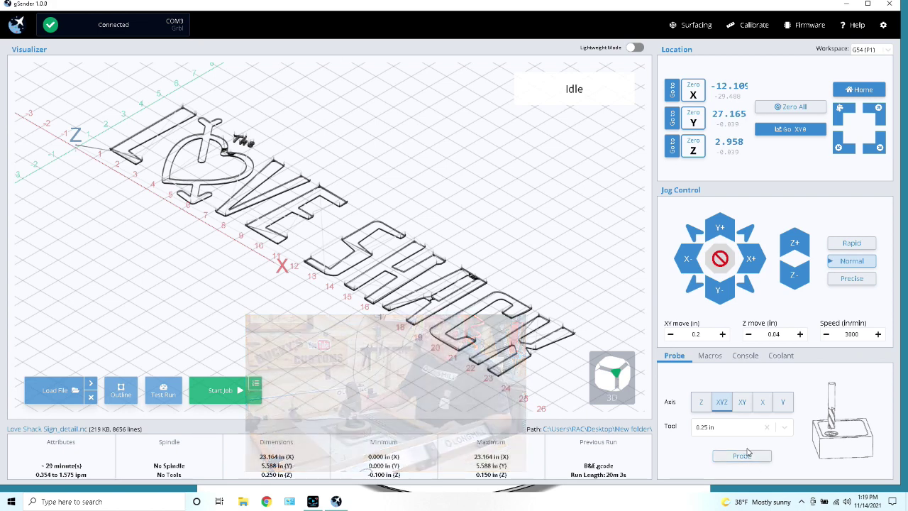
Step: Launch the XYZ touch probe routine using the 0.25 in tool
left_click(744, 457)
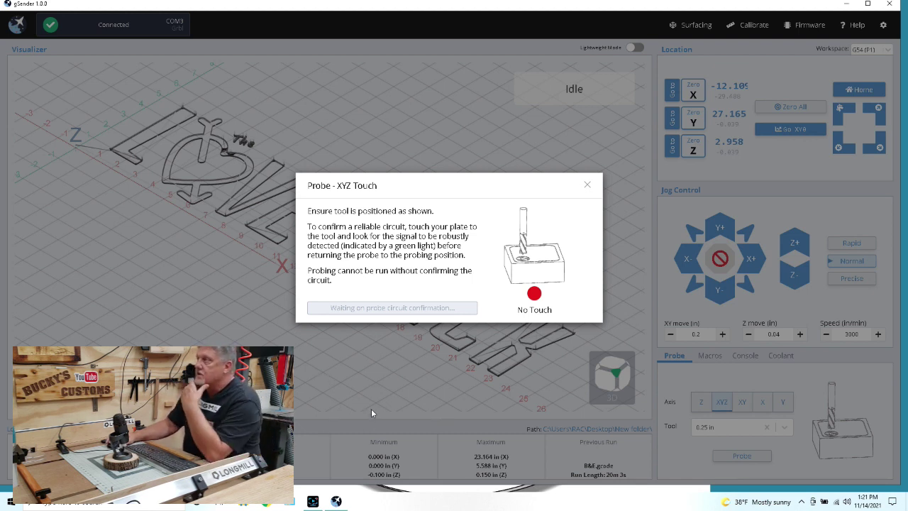
left_click(587, 185)
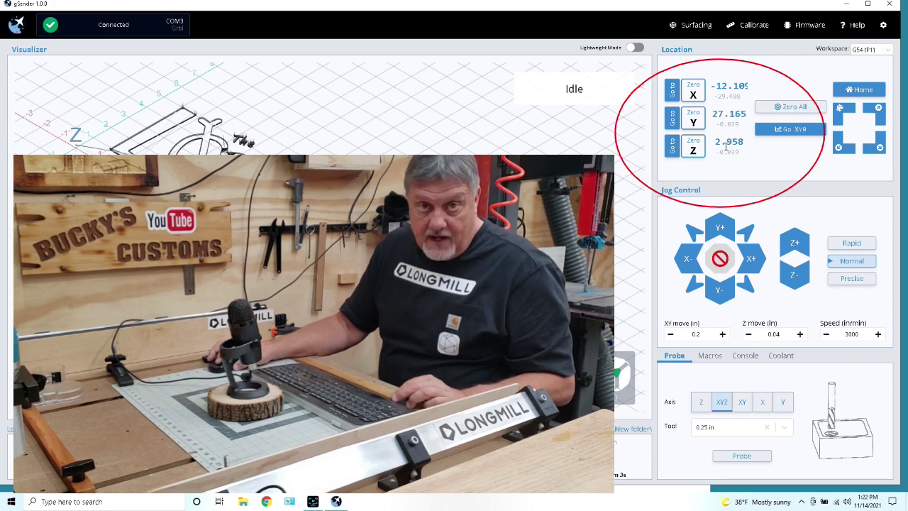
Step: Zero the work Y and X positions, leaving Z at 2.958
left_click(695, 120)
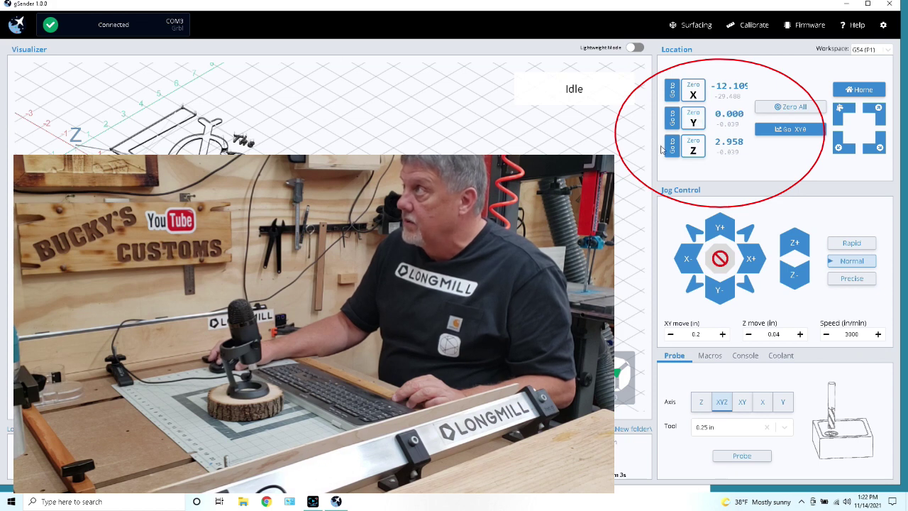
left_click(692, 91)
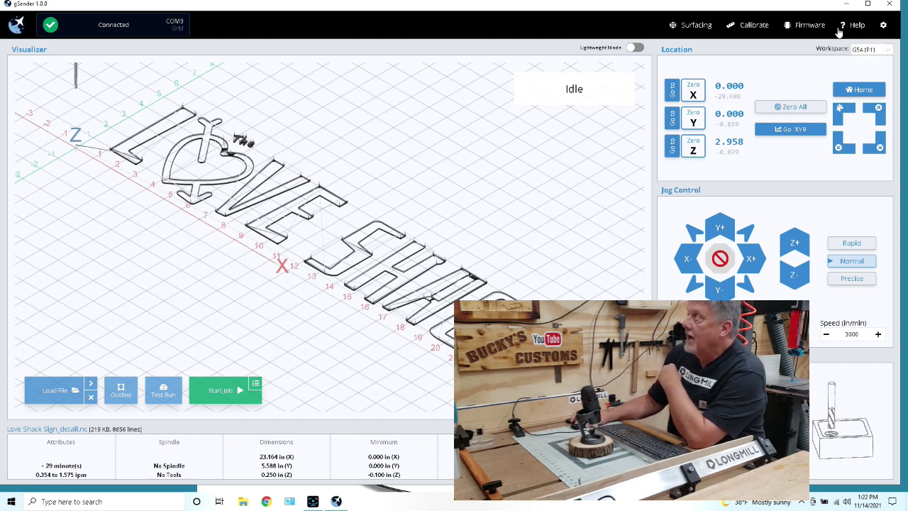
left_click(751, 26)
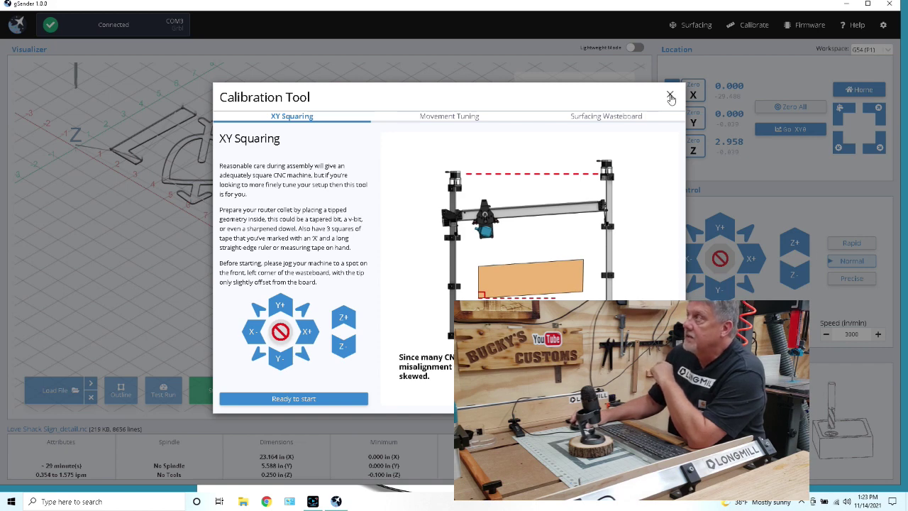
left_click(670, 97)
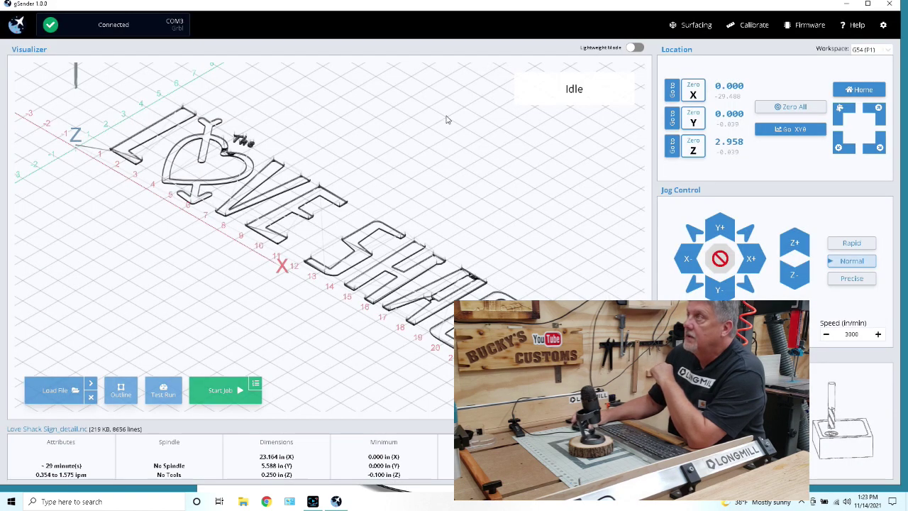
left_click(695, 25)
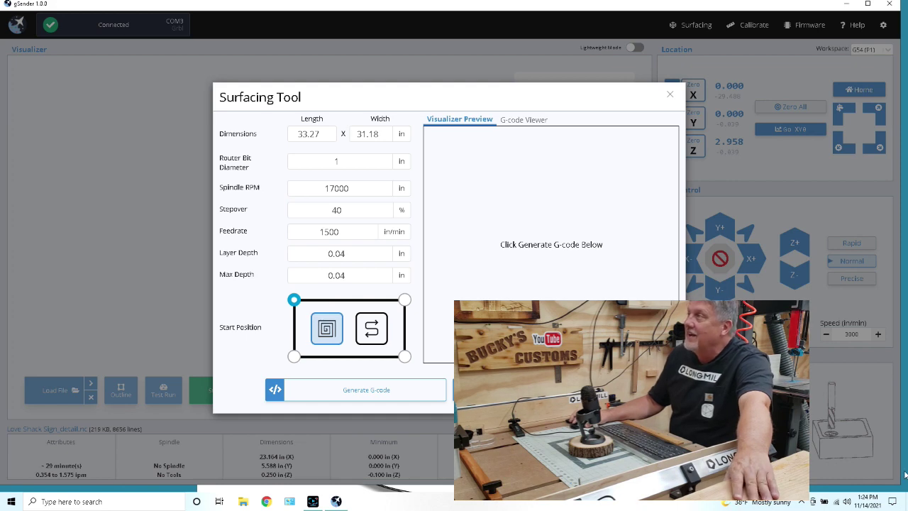
Step: Close the Surfacing Tool to return to the Love Shack sign view
left_click(670, 95)
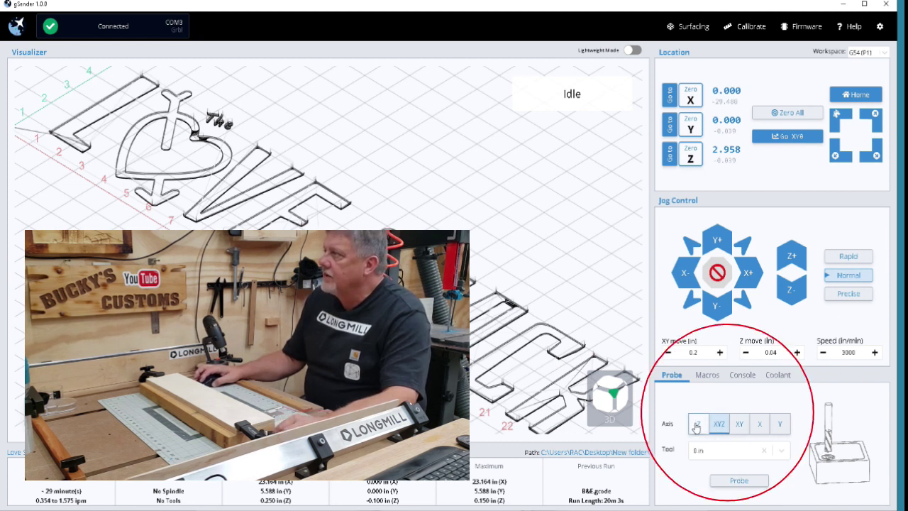
Step: Set probing to the Z axis only
left_click(697, 424)
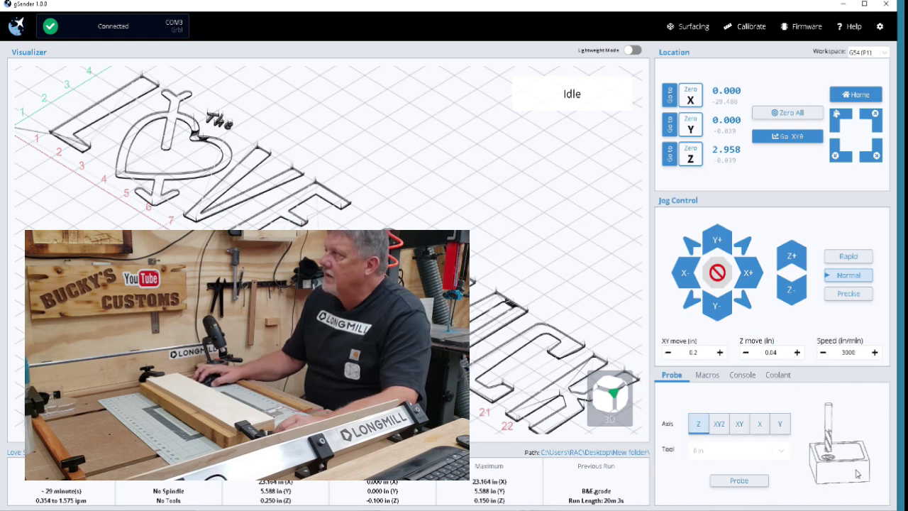
Step: Try each probe axis option, settle on XYZ, and choose a 0.125 in probing bit
left_click(720, 424)
left_click(739, 425)
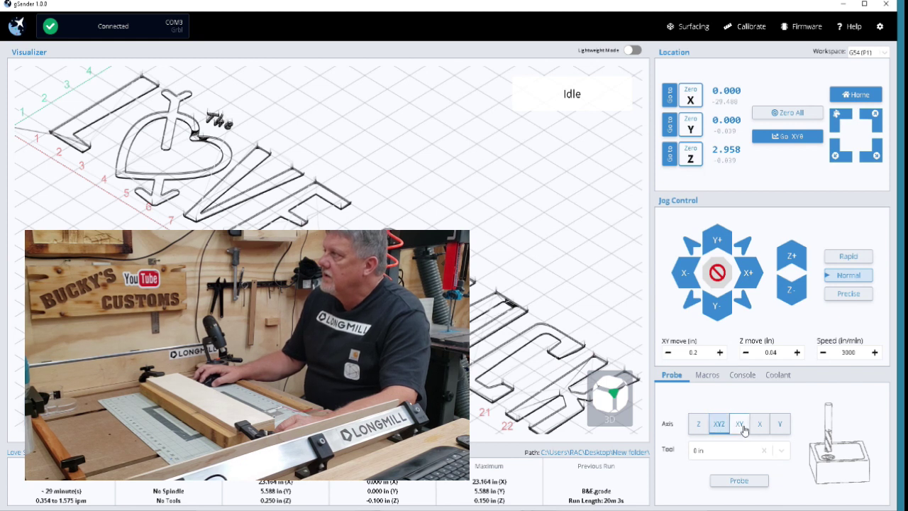
left_click(760, 426)
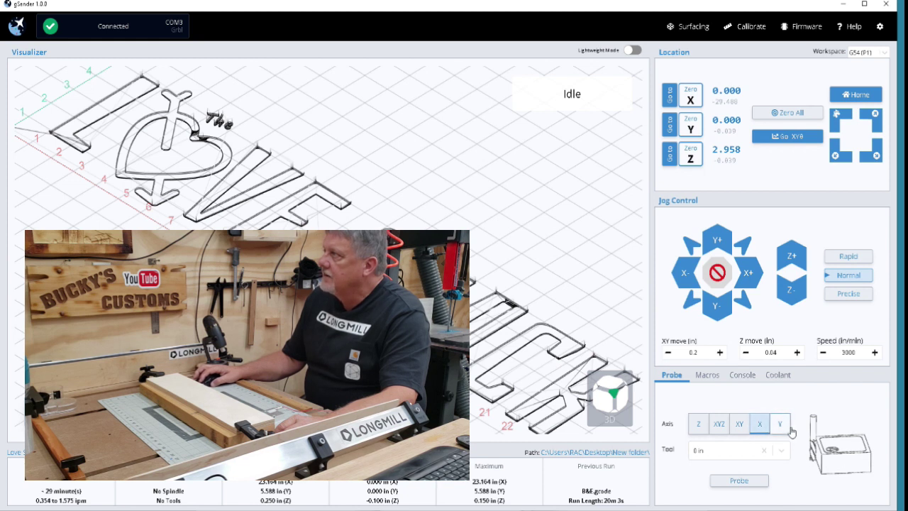
left_click(787, 425)
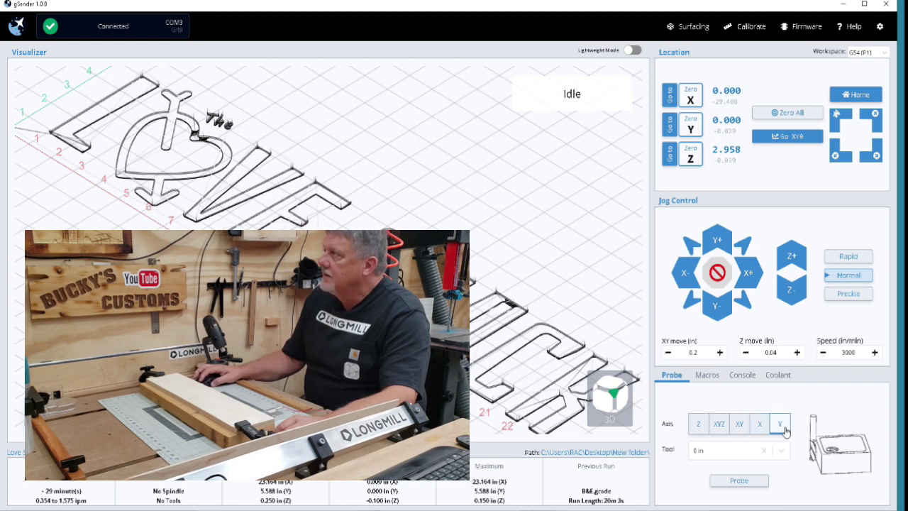
left_click(737, 423)
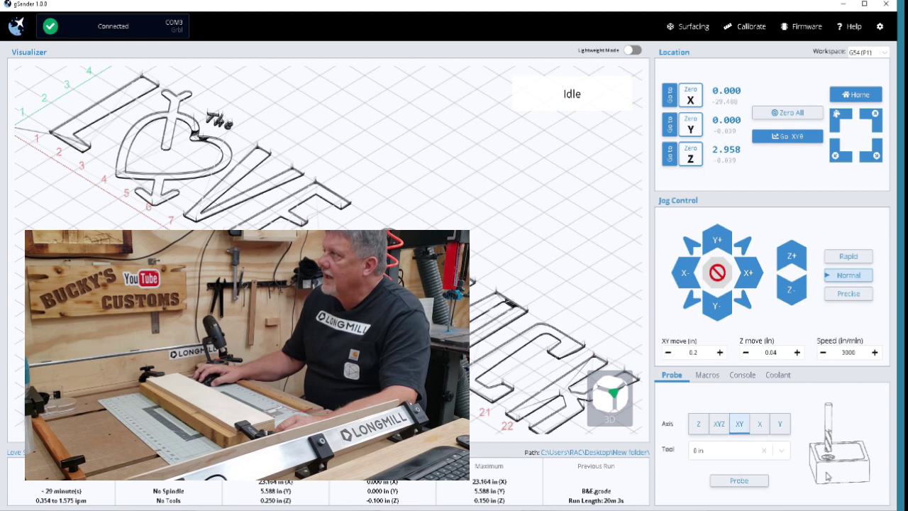
left_click(718, 424)
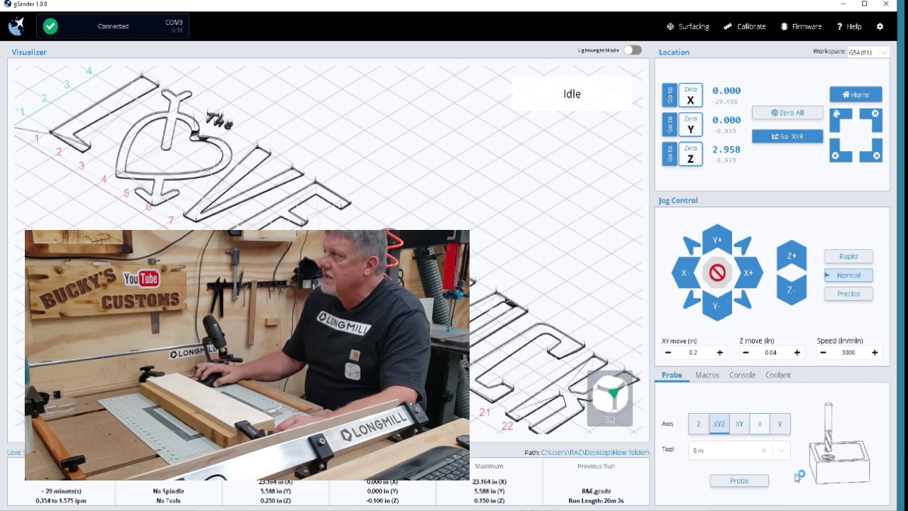
left_click(748, 450)
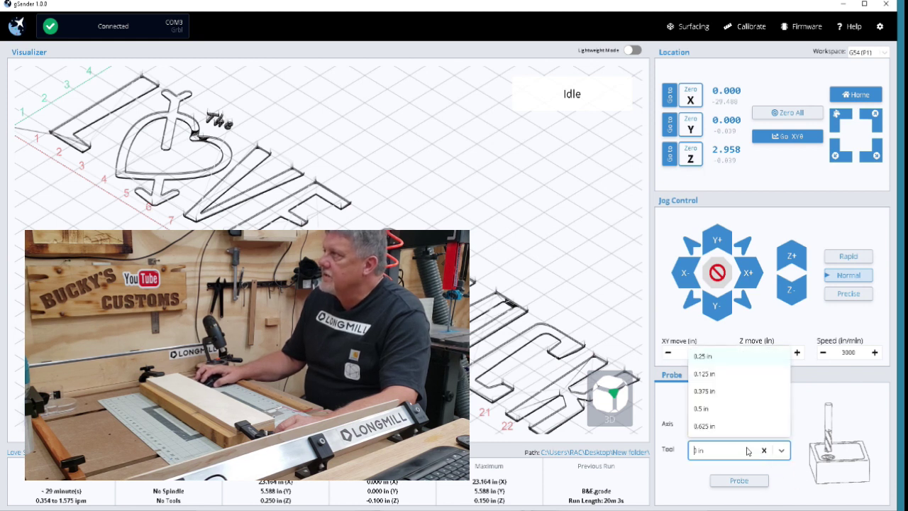
left_click(712, 375)
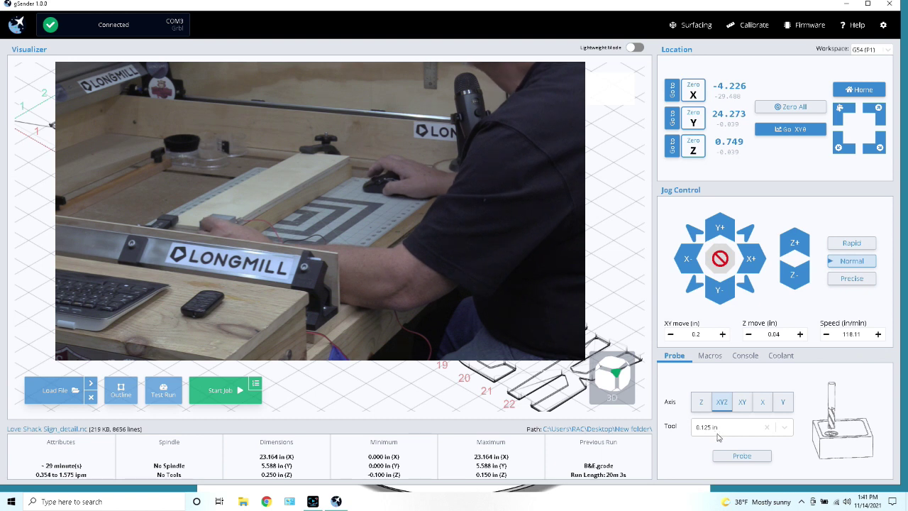
Step: Jog the bit toward the probe block with rapid and normal presets, lowering Z
left_click(855, 244)
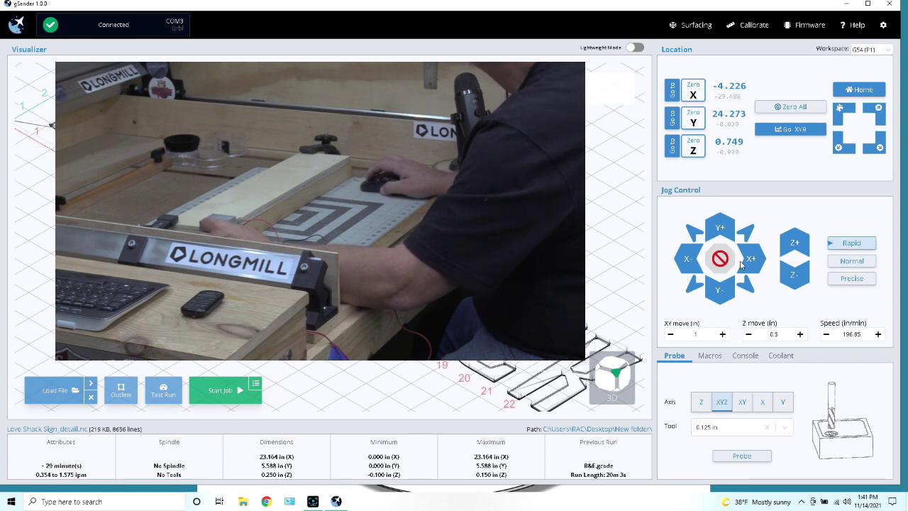
left_click_drag(750, 260, 750, 258)
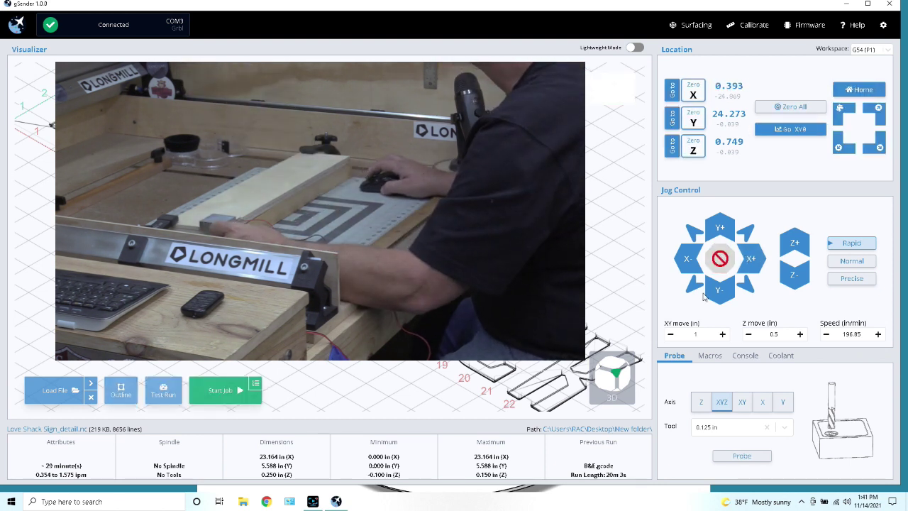
left_click_drag(720, 300, 720, 298)
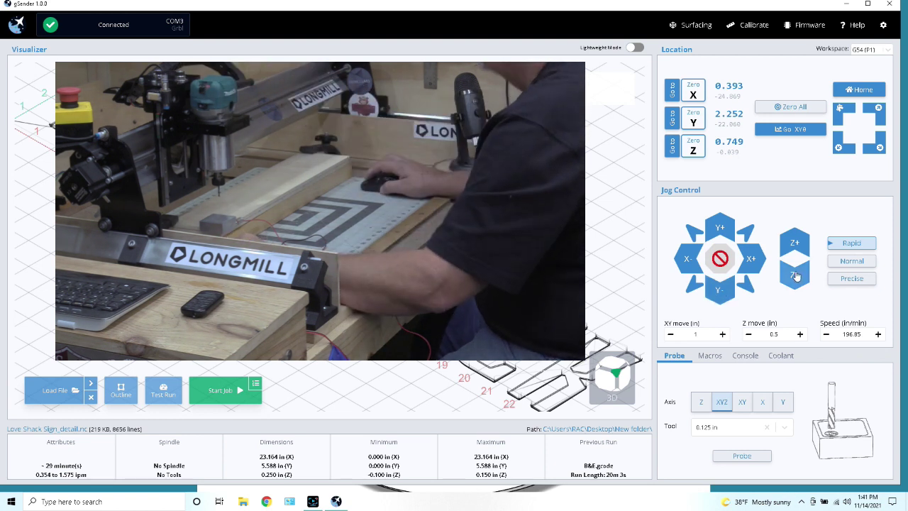
left_click_drag(795, 276, 795, 276)
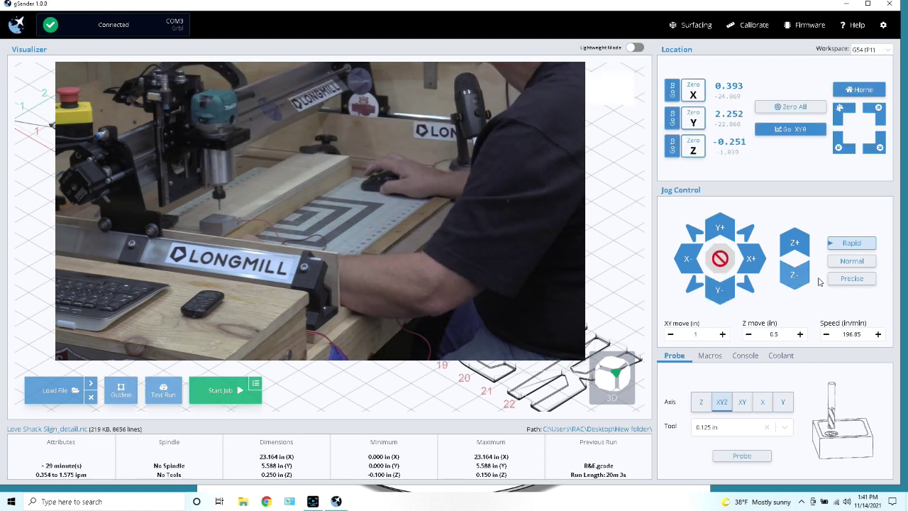
left_click(850, 264)
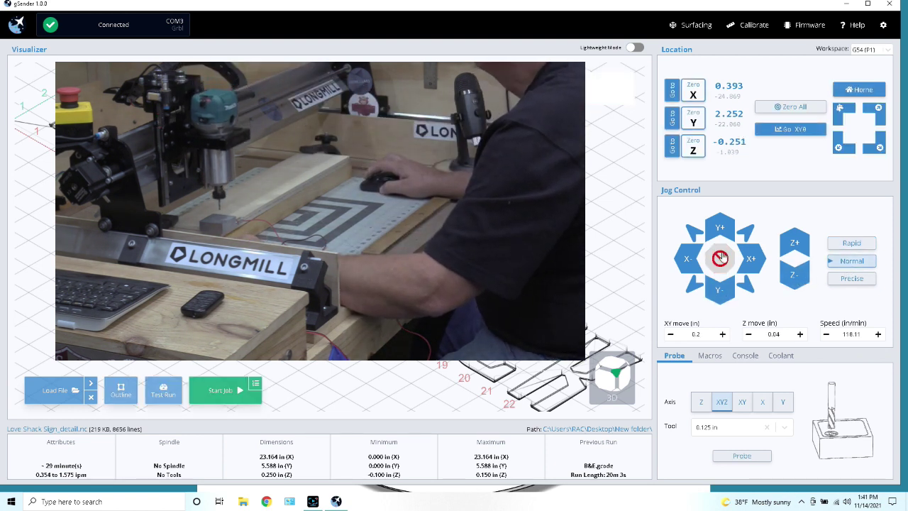
left_click_drag(793, 280, 793, 280)
left_click(792, 281)
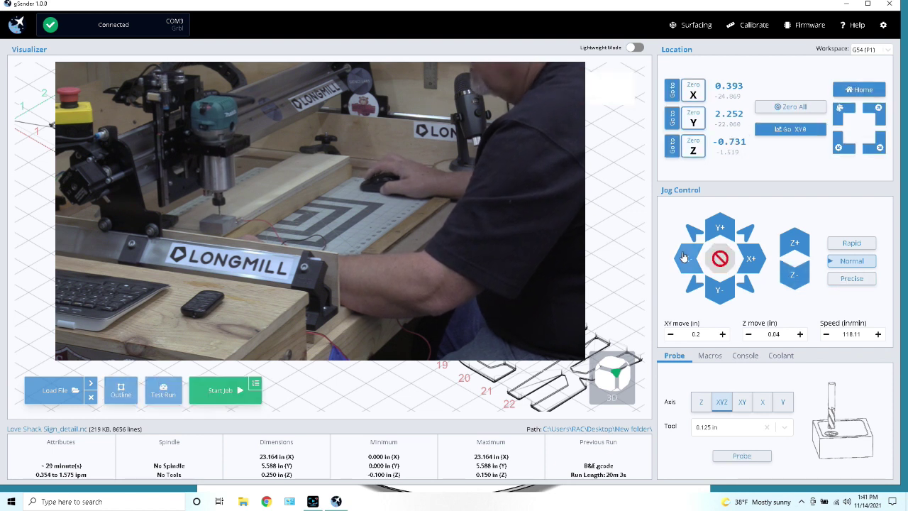
left_click_drag(683, 256, 683, 257)
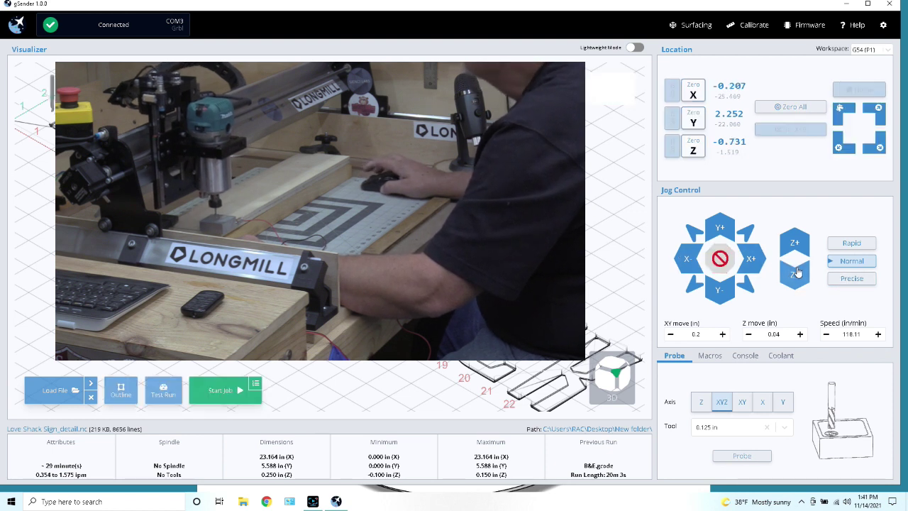
left_click(756, 261)
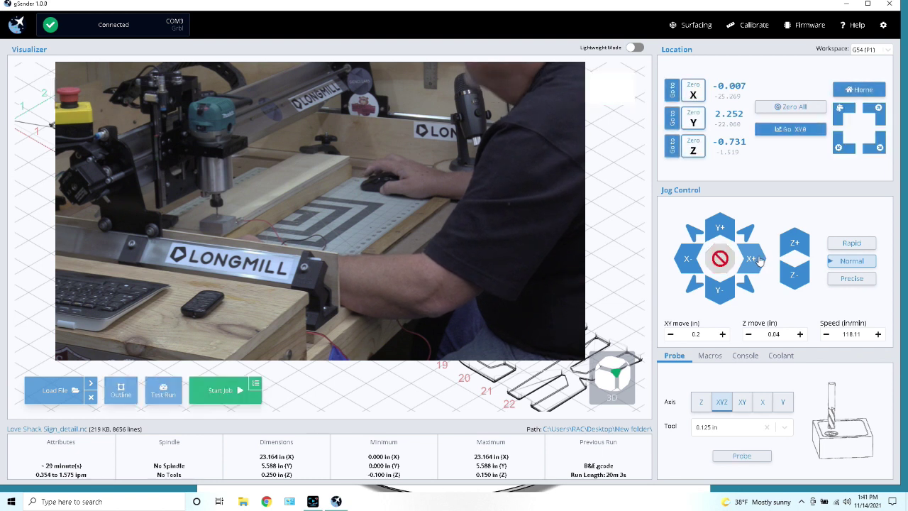
Step: On Precise steps, nudge X+ twice and Y- four times to X 0.113, Y 2.092
left_click(851, 278)
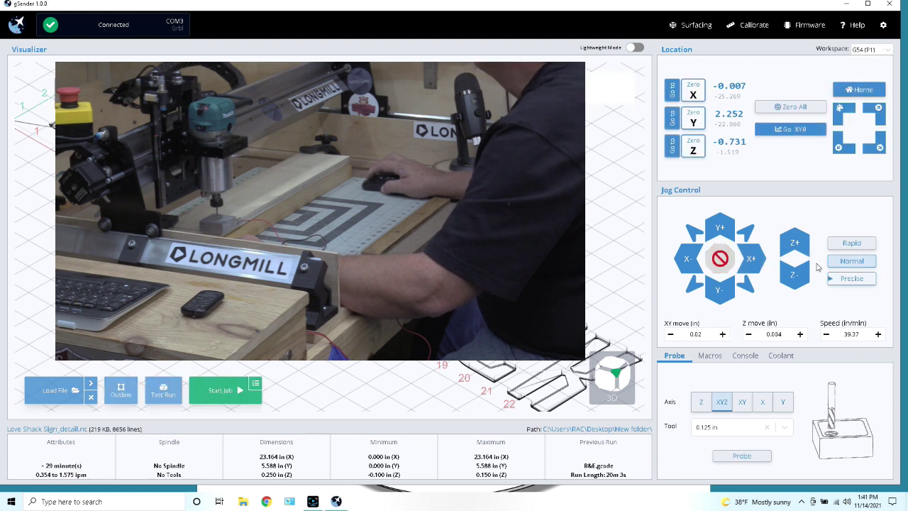
left_click(753, 257)
left_click(753, 257)
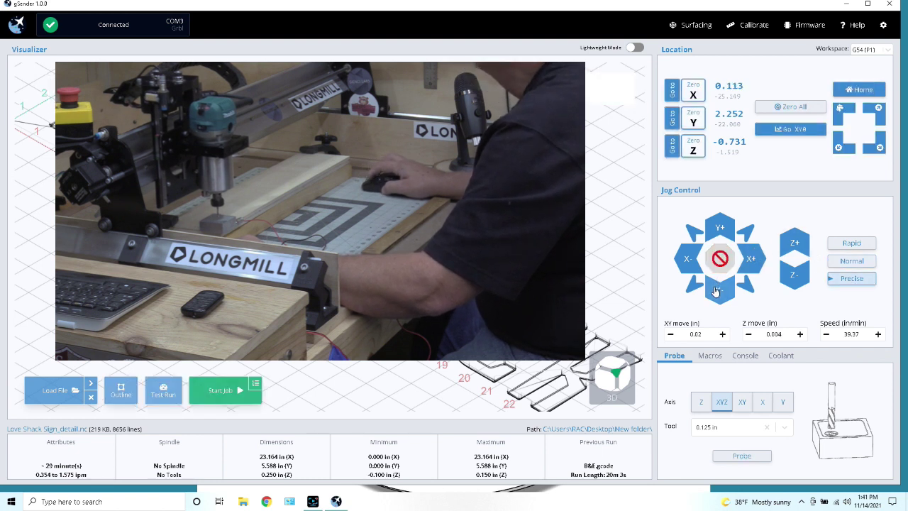
left_click(716, 292)
left_click(716, 290)
left_click(716, 289)
left_click(717, 286)
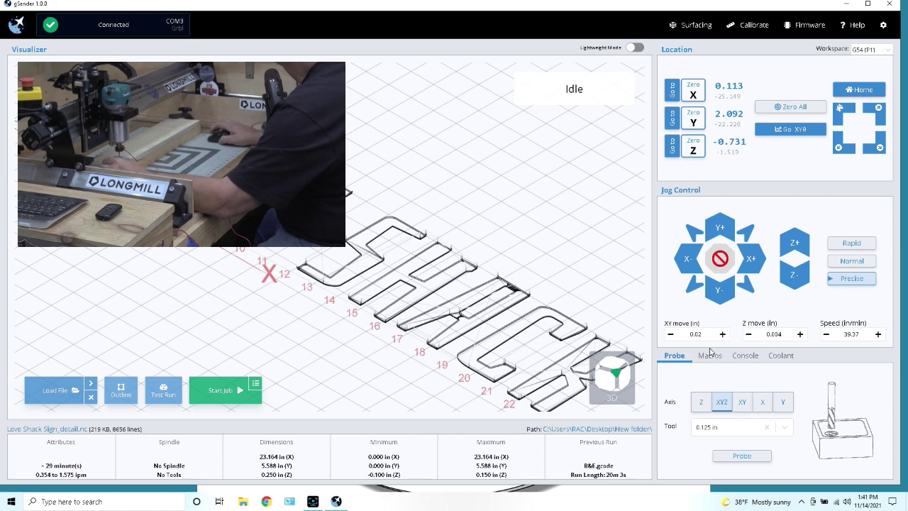
Step: Run the XYZ touch probe cycle to set work zero at the workpiece corner
left_click(738, 455)
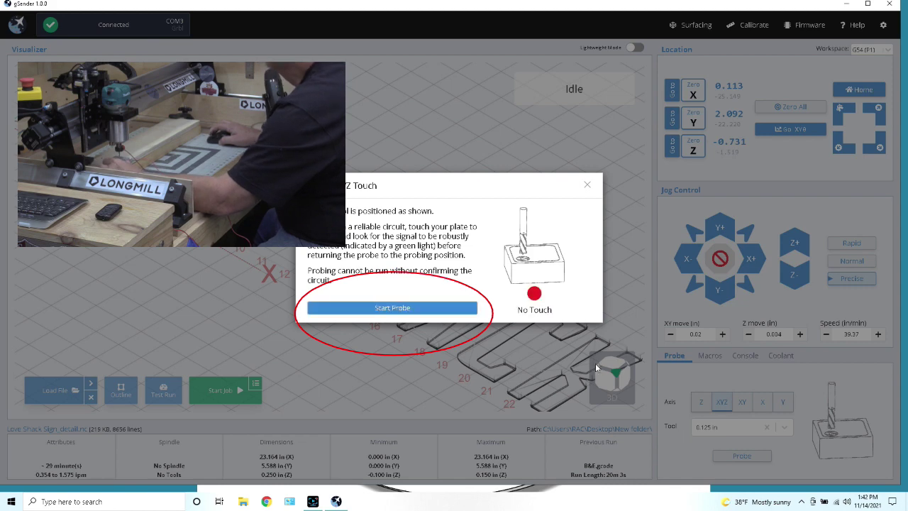
left_click(398, 307)
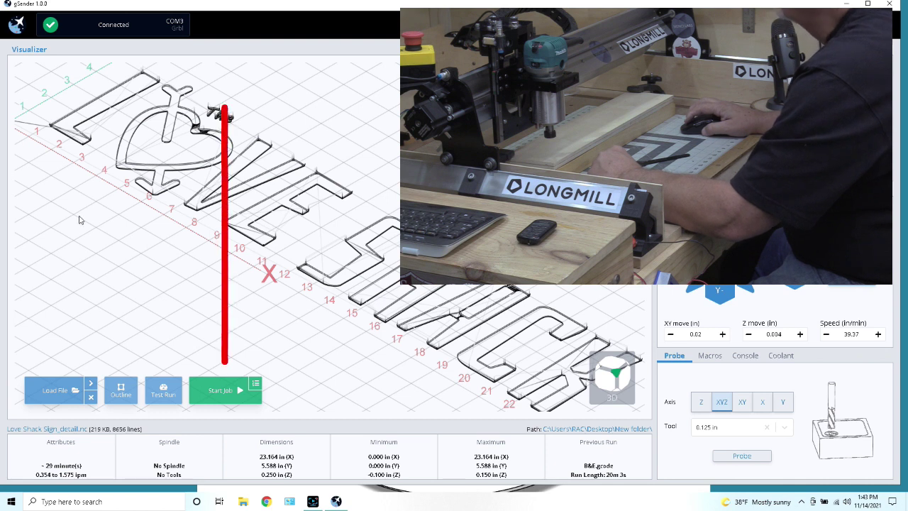
Step: Start running the Love Shack Sign_detail carving job
left_click(200, 396)
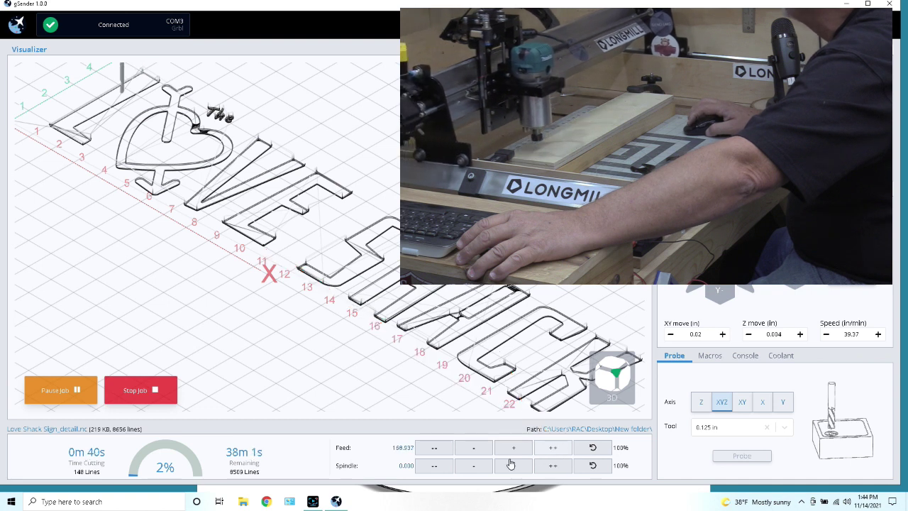
Step: Raise the Love Shack Sign carve's feed override step by step from 100% to 200%
left_click(551, 448)
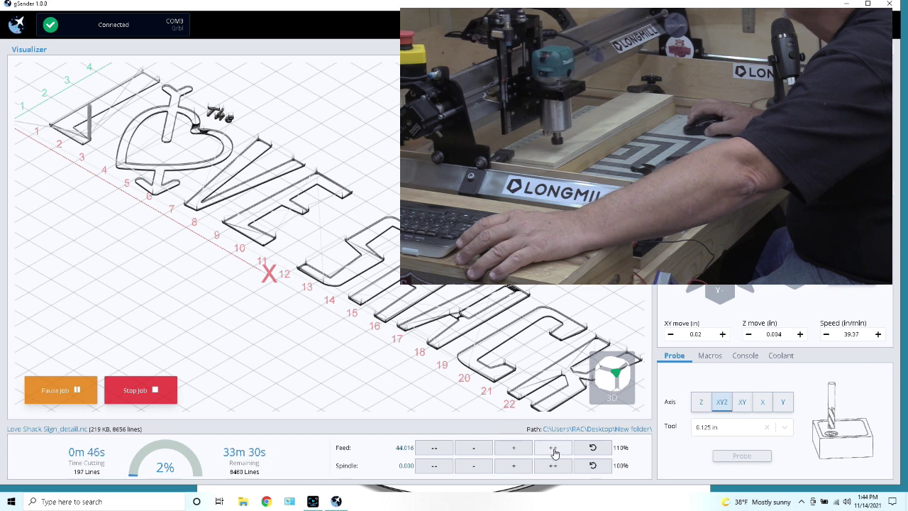
left_click(553, 448)
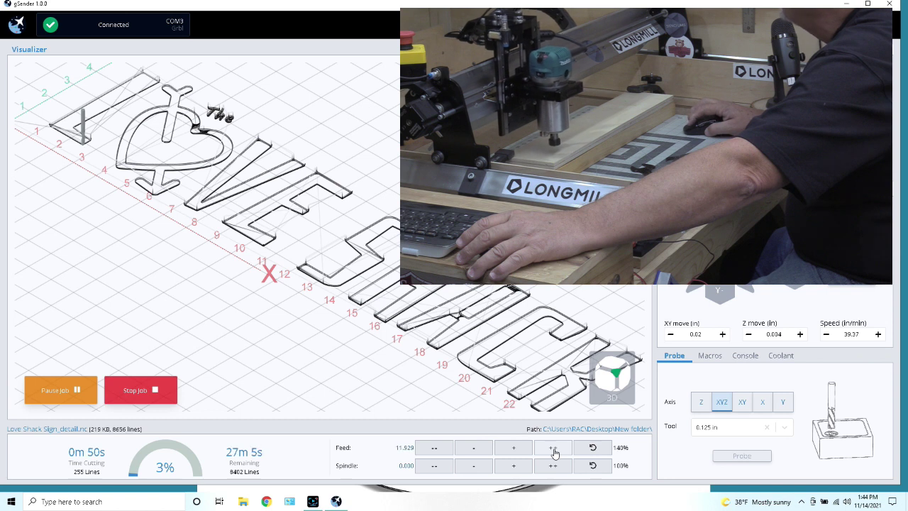
left_click(553, 449)
left_click(553, 448)
left_click(553, 448)
left_click(553, 448)
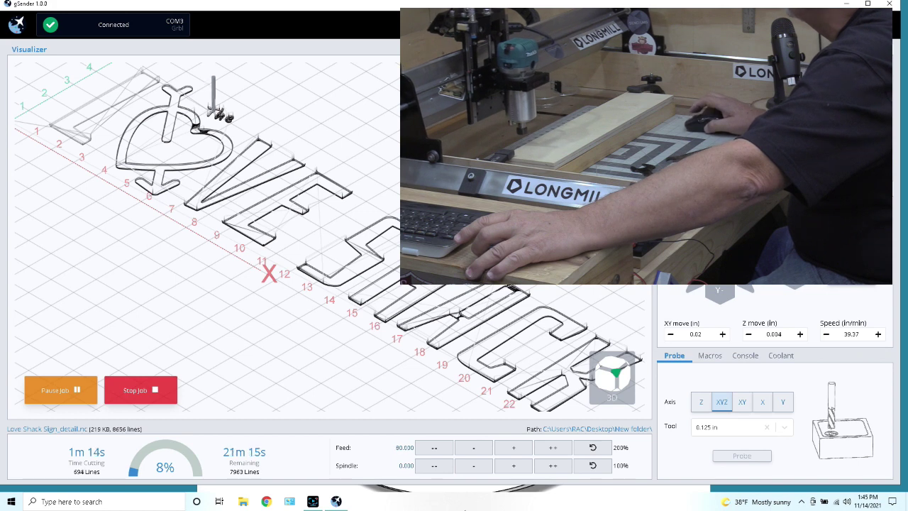
Step: Stop the Love Shack Sign carve and close the loaded sign file
left_click(140, 389)
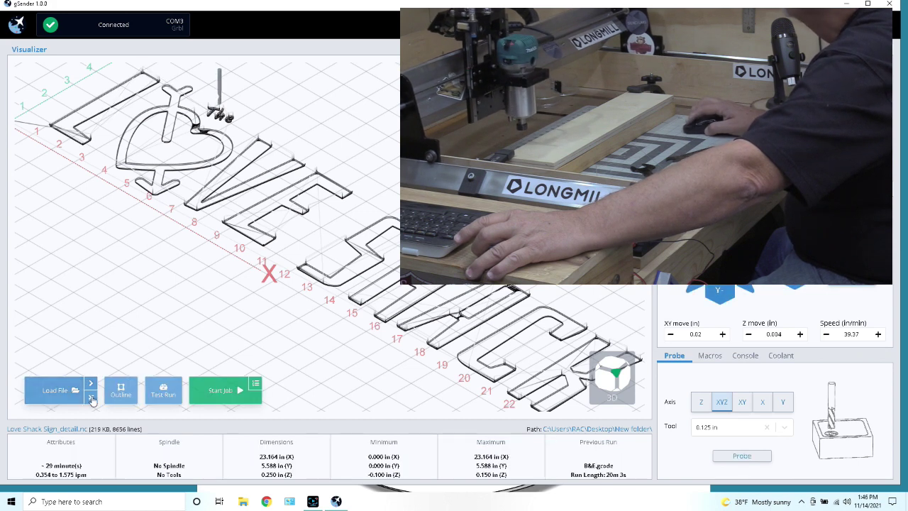
left_click(91, 399)
left_click(384, 270)
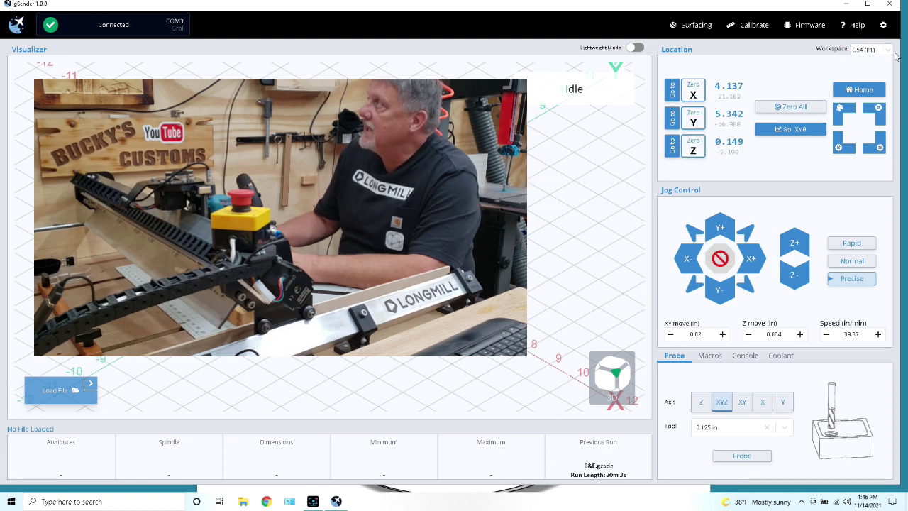
Step: Switch to workspace G55, zero its X and Y positions, then start homing the machine
left_click(886, 50)
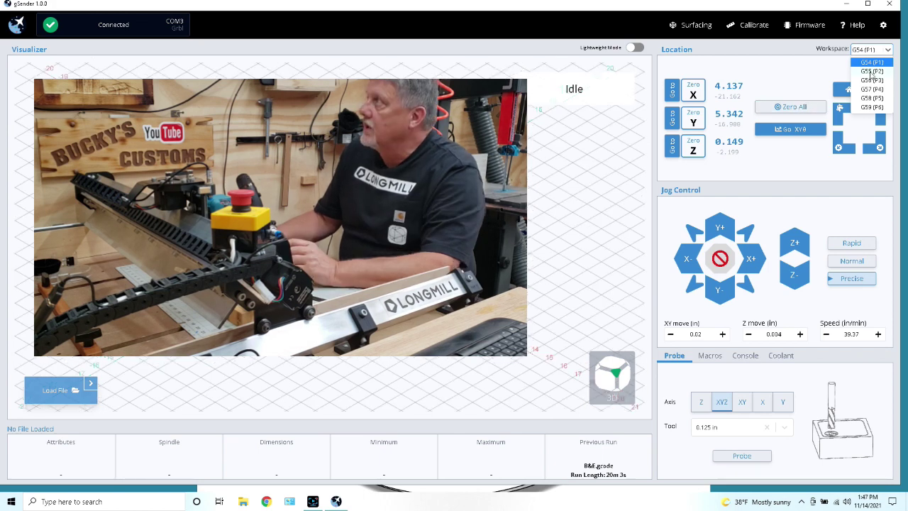
left_click(871, 71)
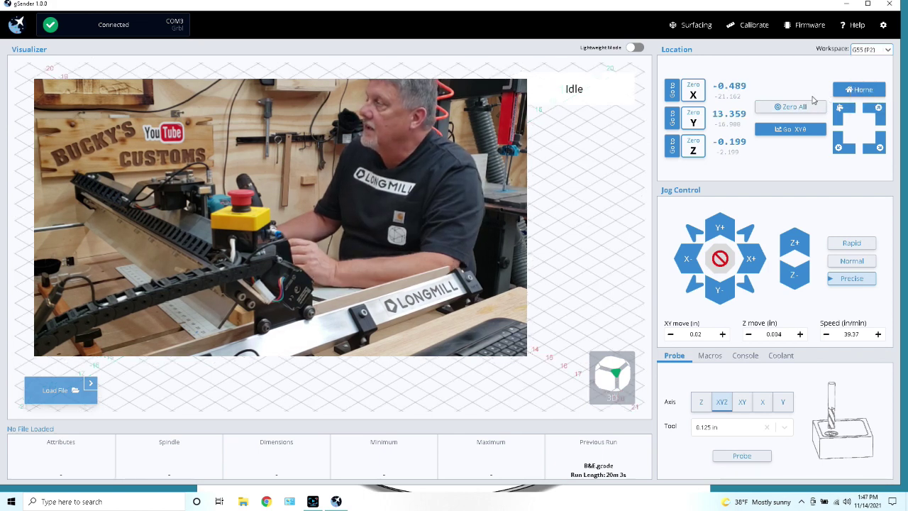
left_click(690, 119)
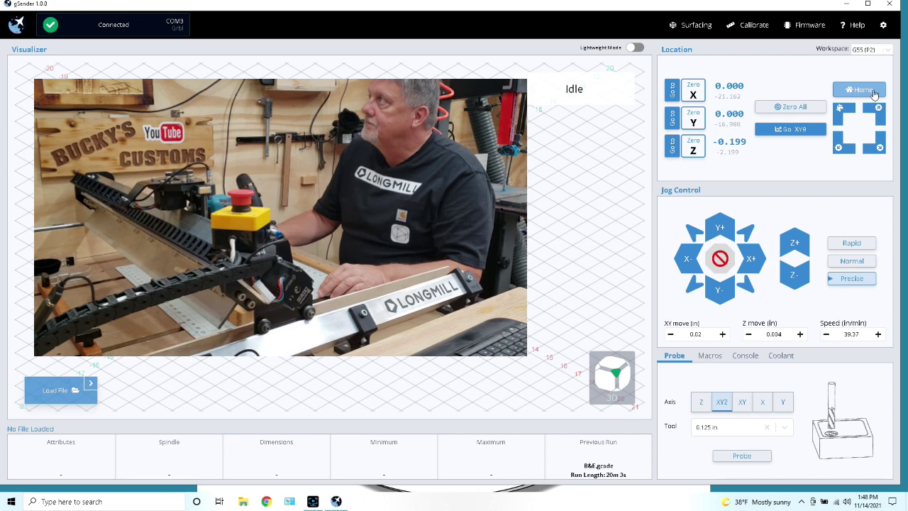
left_click(873, 93)
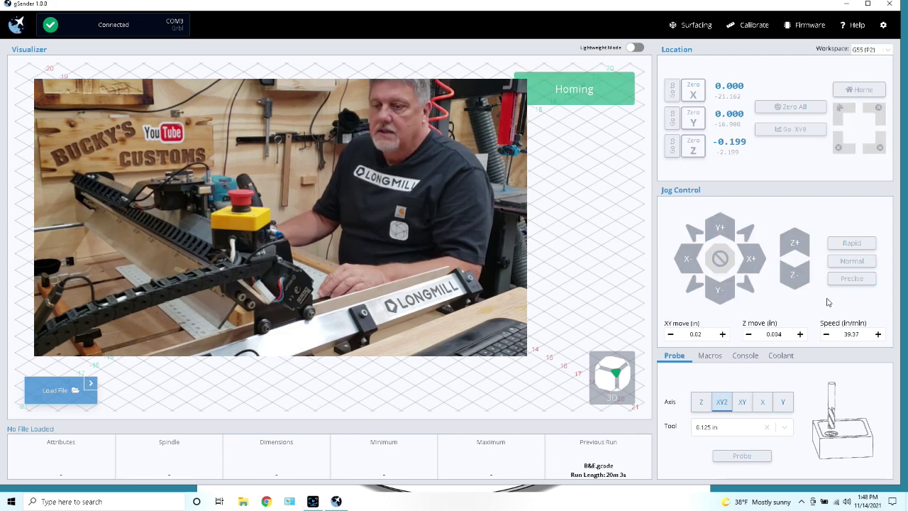